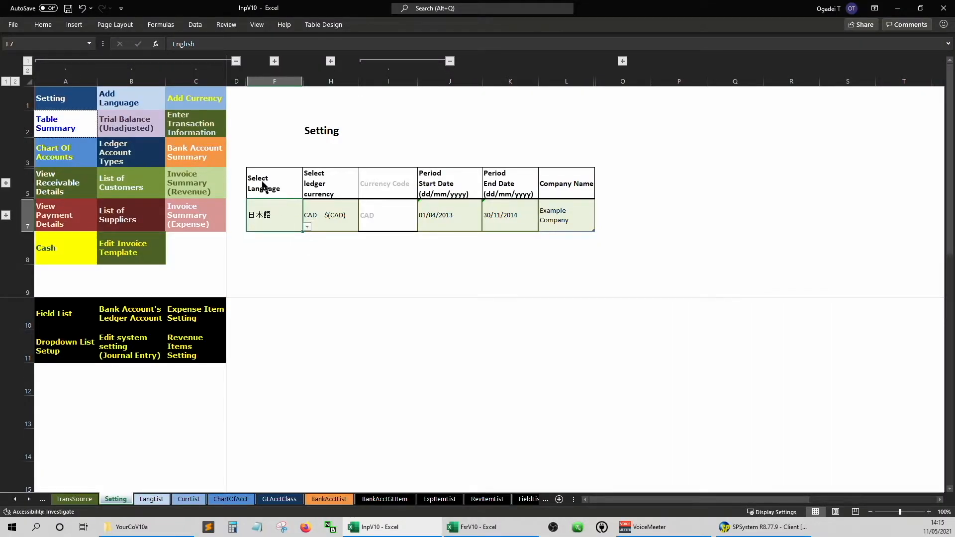
- Review the unadjusted trial balance and the journal entry list in Japanese, and return to the Setting sheet
click(143, 125)
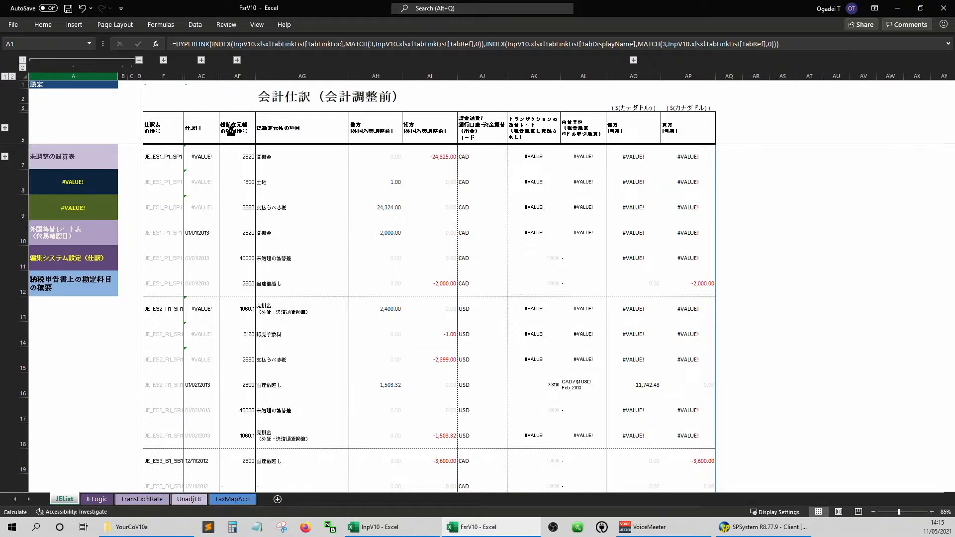
key(ctrl+Page_Down)
key(ctrl+Page_Down)
key(ctrl+Page_Down)
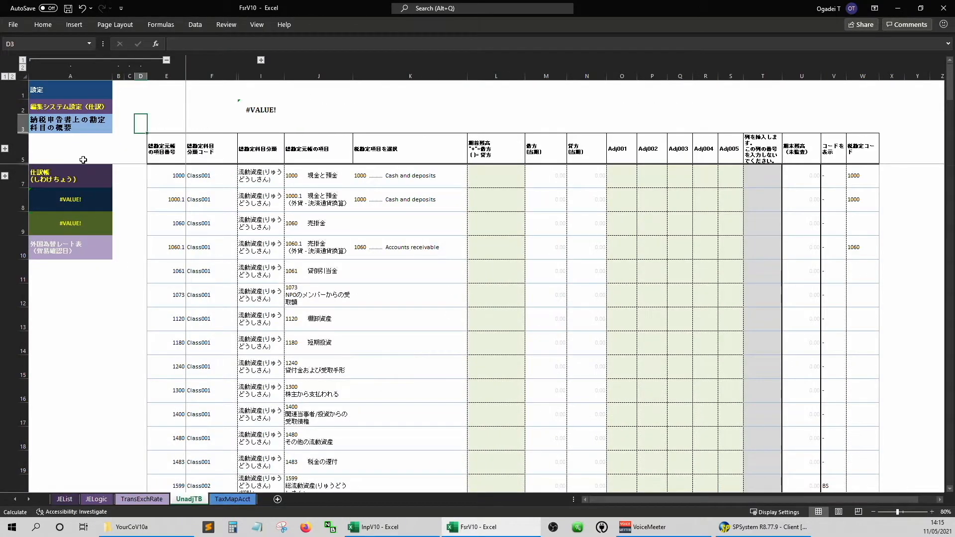
click(77, 174)
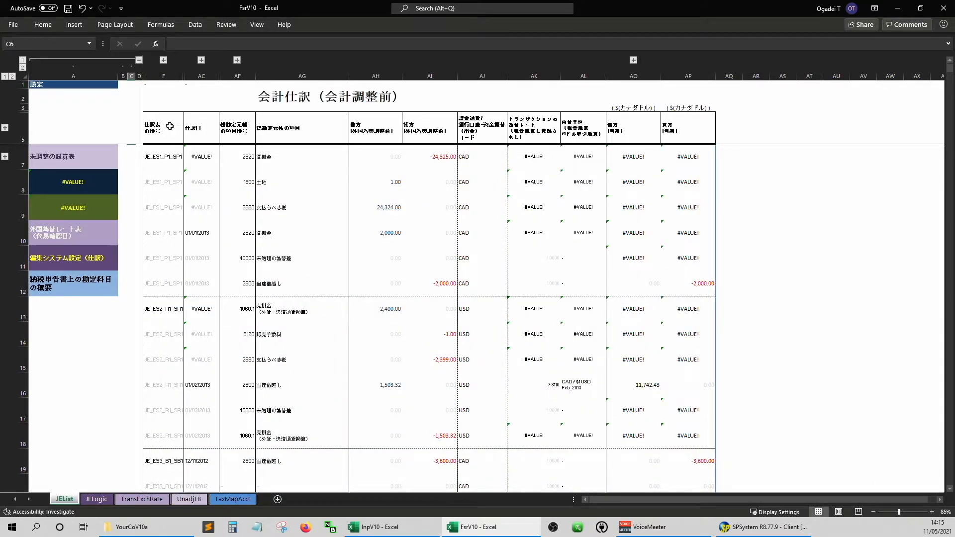
click(55, 90)
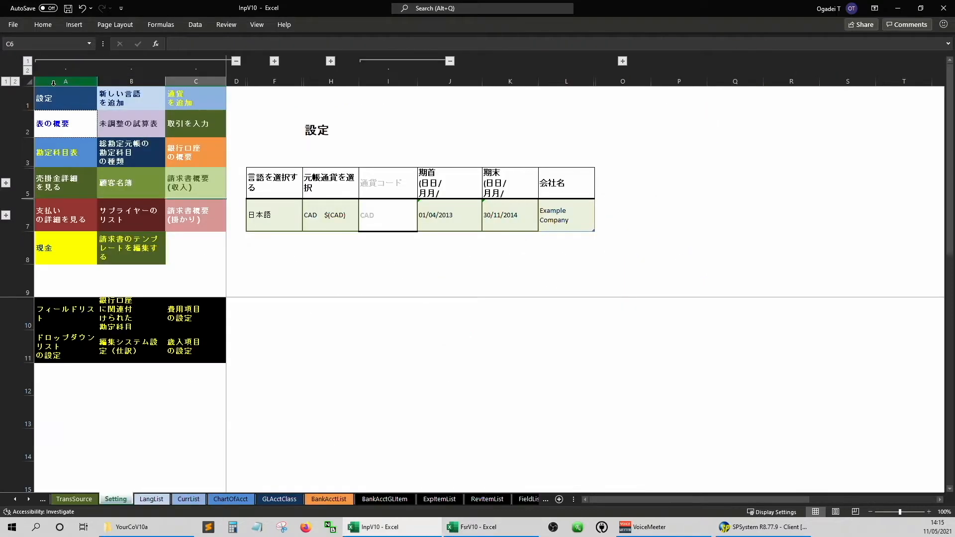
- Set the ledger language to 繁體中文 and open the unadjusted trial balance and journal entry list in that language
click(284, 213)
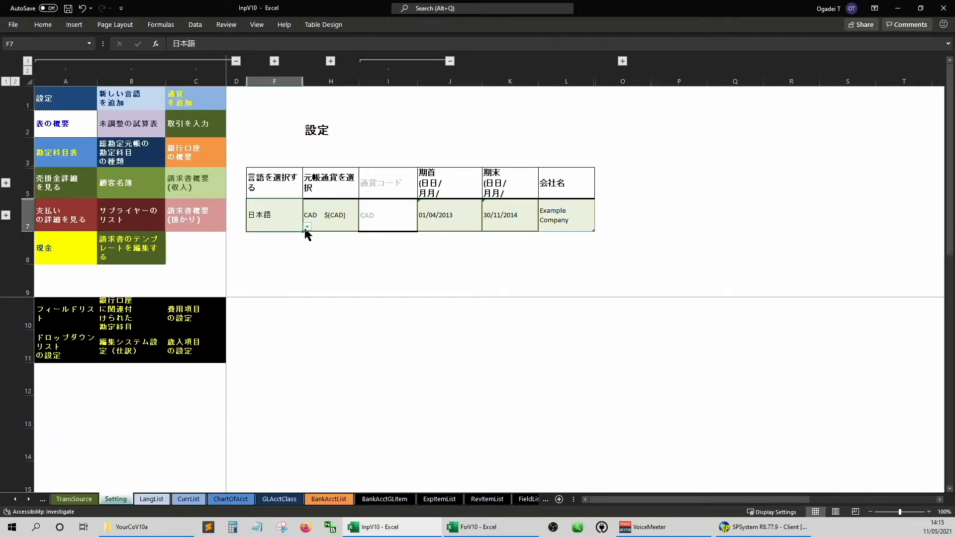
key(Up)
key(Return)
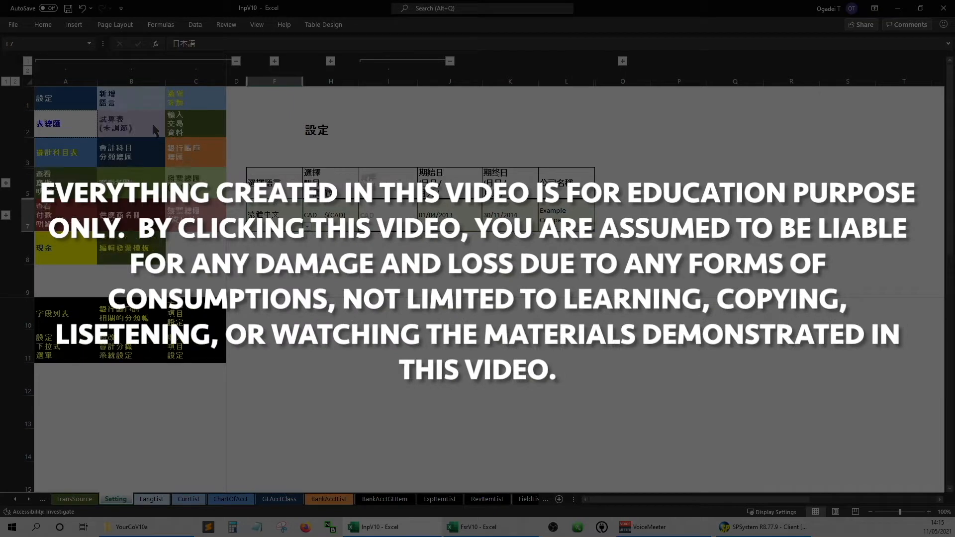
click(118, 128)
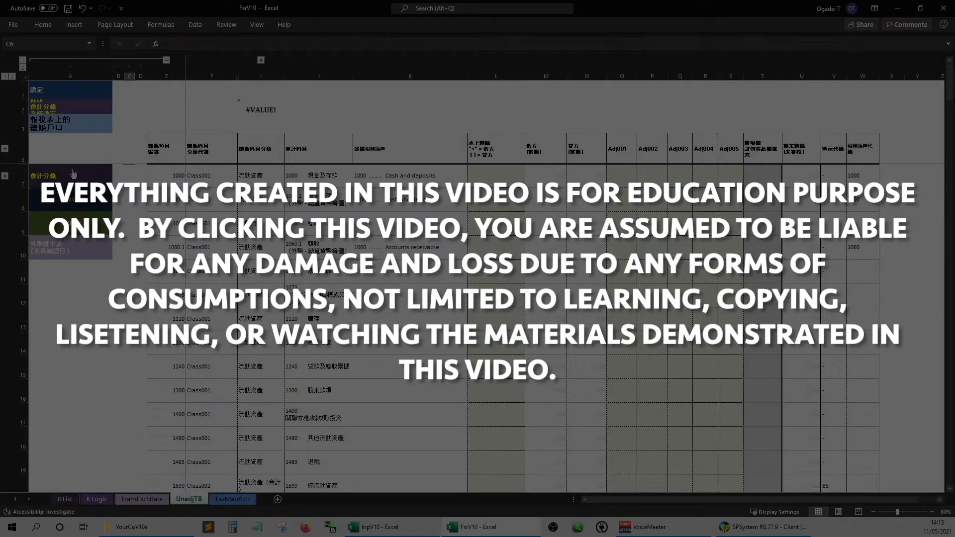
click(60, 177)
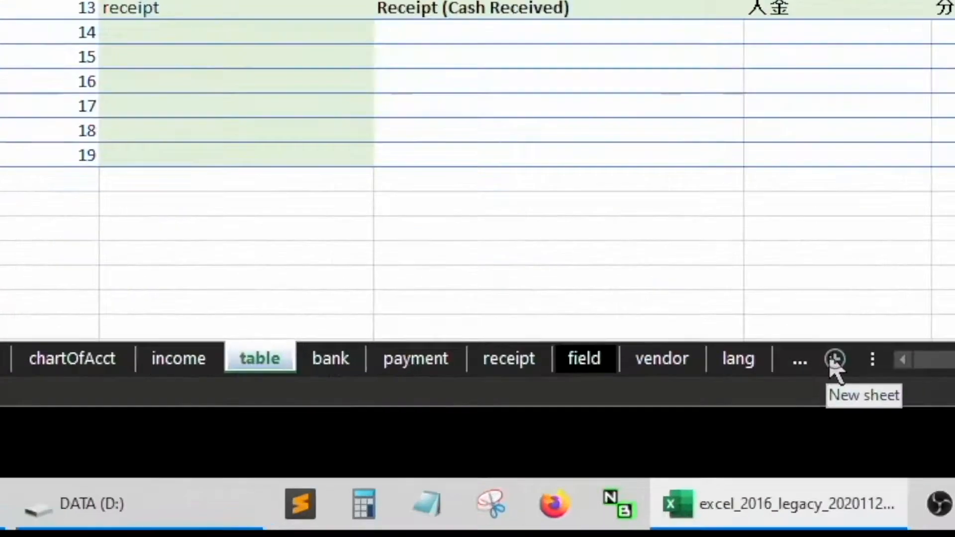
- Add a worksheet after the table sheet in the excel_2016_legacy_20201128 workbook and name it "master"
click(835, 360)
double_click(333, 355)
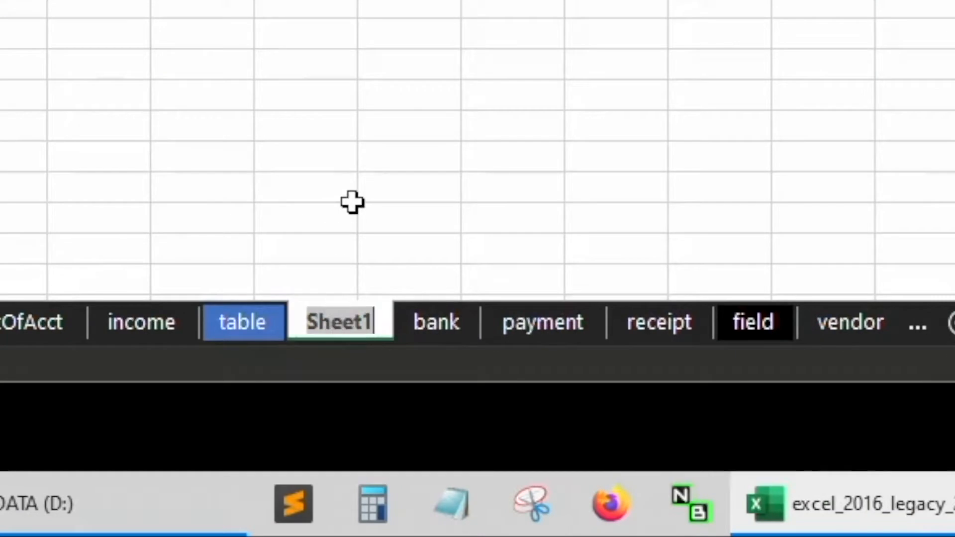
text(master)
key(Return)
- Copy the language selector and link toolbar in A1:B18 of the table sheet to cell A1 of the master sheet
click(242, 323)
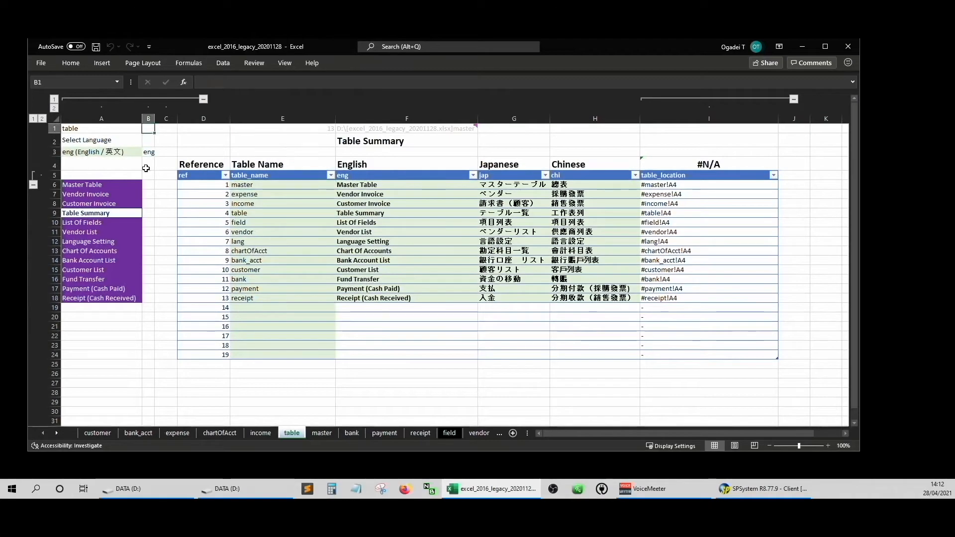
key(ctrl+Home)
key(shift+Right)
key(shift+Down)
key(shift+Down)
key(shift+Down)
key(shift+Down)
key(shift+Down)
key(shift+Down)
key(shift+Down)
key(End)
key(shift+Down)
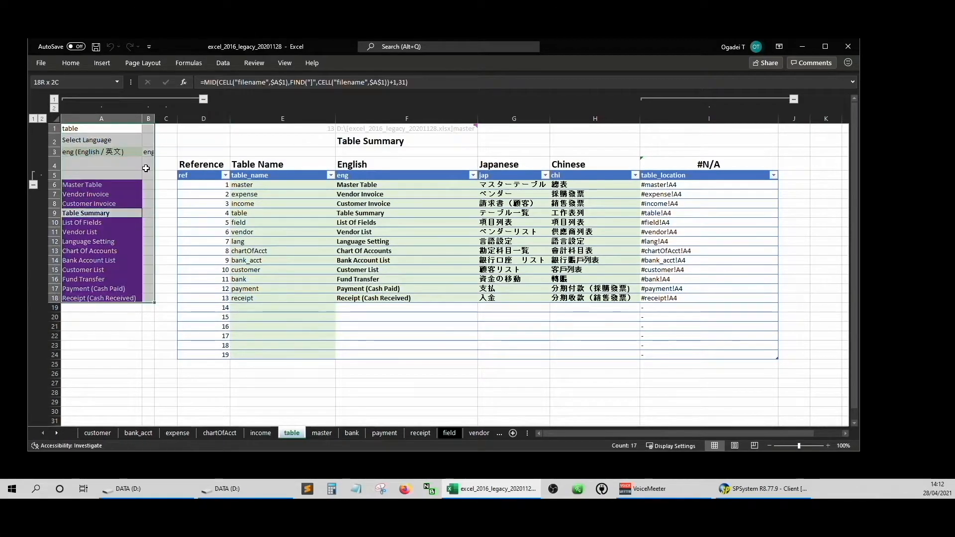
key(ctrl+c)
click(322, 433)
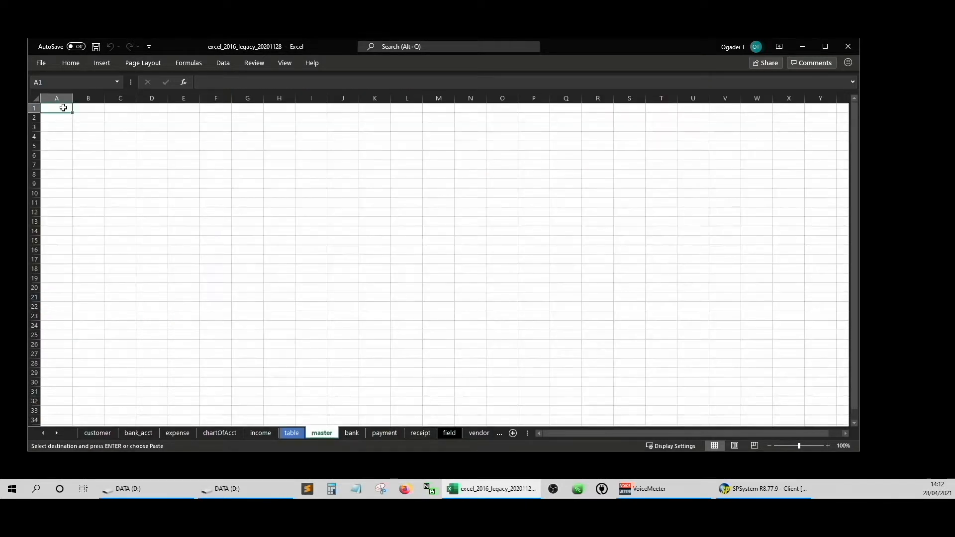
key(ctrl+v)
key(Down)
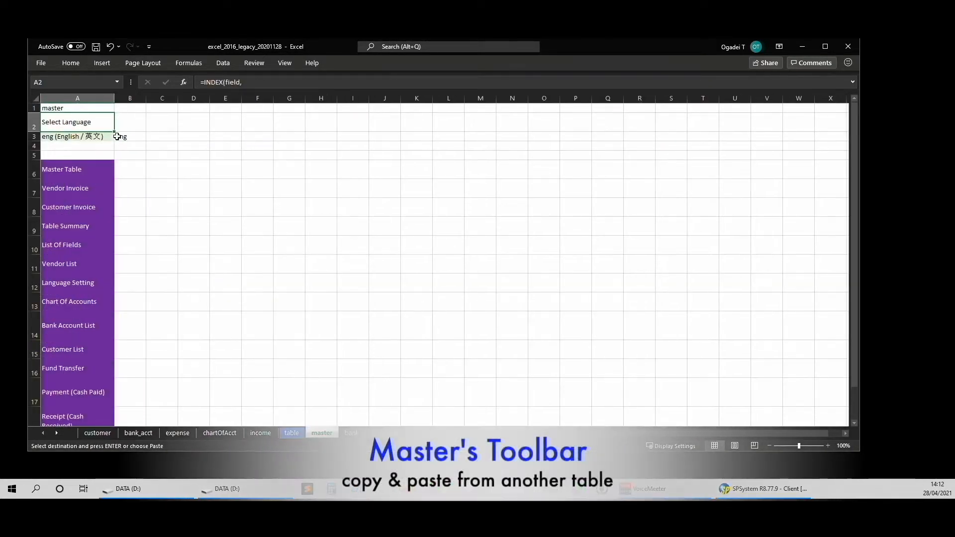
- Reduce all rows of the master sheet to a uniform single-line height
click(35, 98)
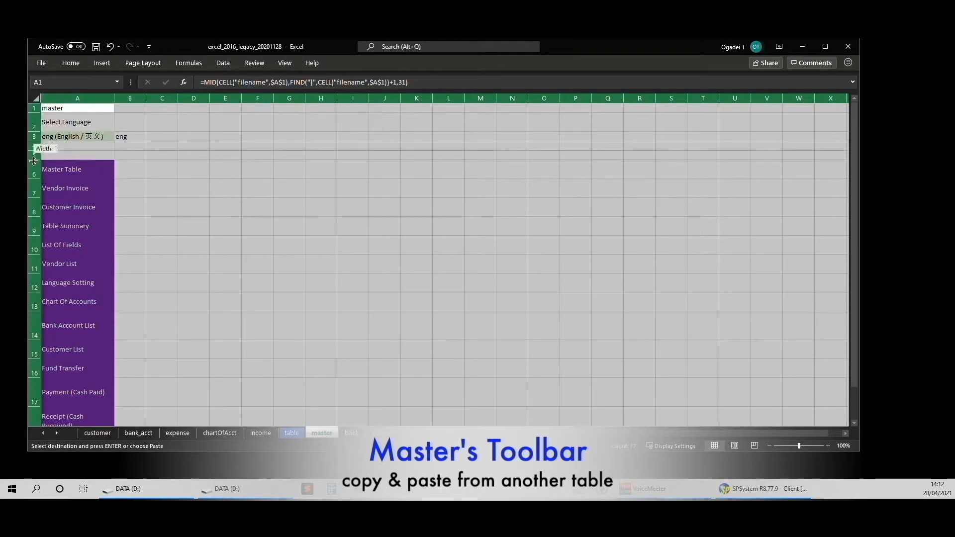
drag(34, 161, 34, 161)
click(163, 141)
key(Right)
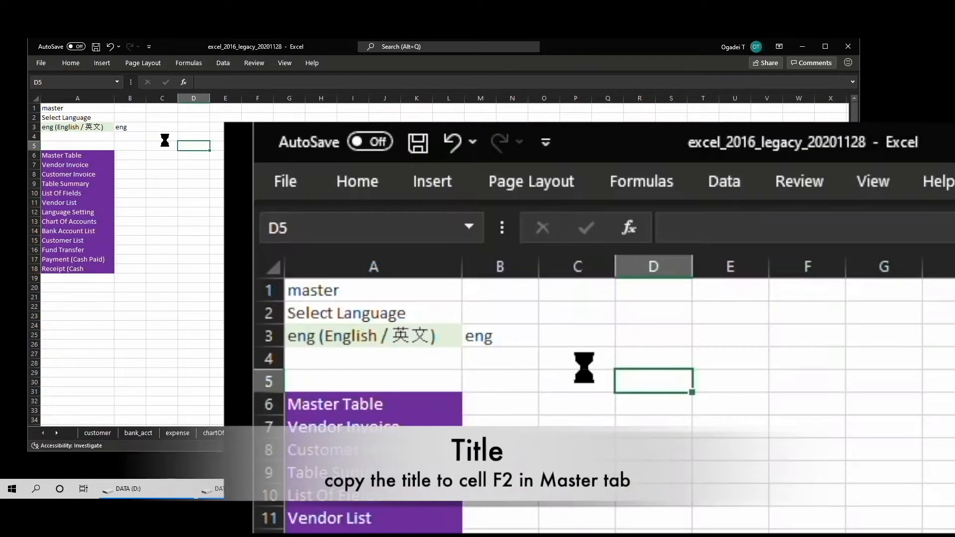
click(63, 145)
click(147, 166)
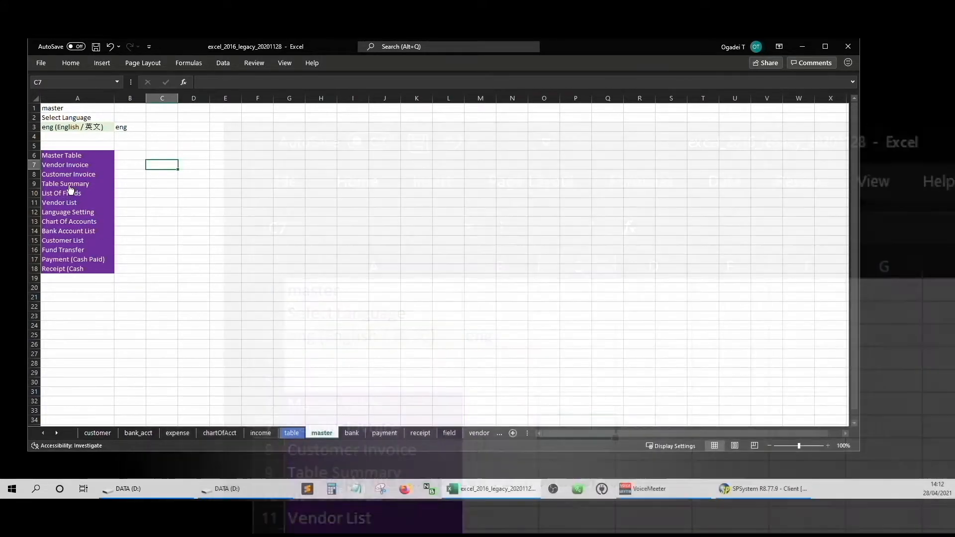
- Copy the title in F2 of the table sheet into F2 of the master sheet as a formula only, and autofit column F
click(65, 183)
click(423, 147)
key(ctrl+c)
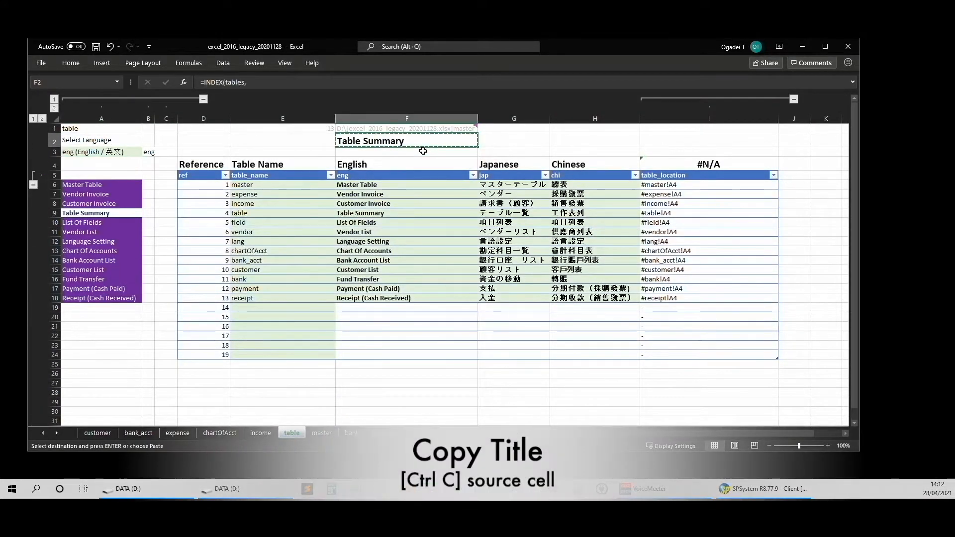
click(82, 185)
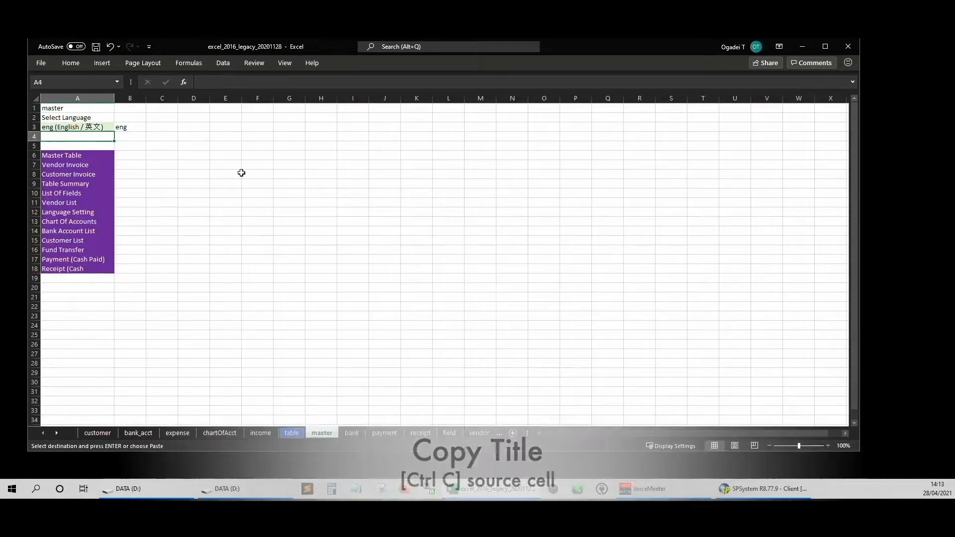
right_click(253, 120)
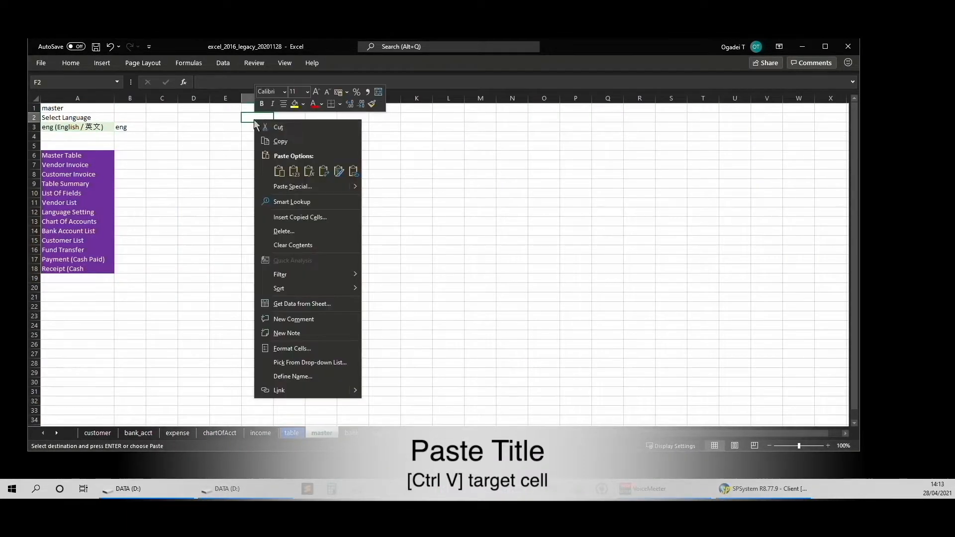
click(308, 172)
click(236, 145)
click(174, 145)
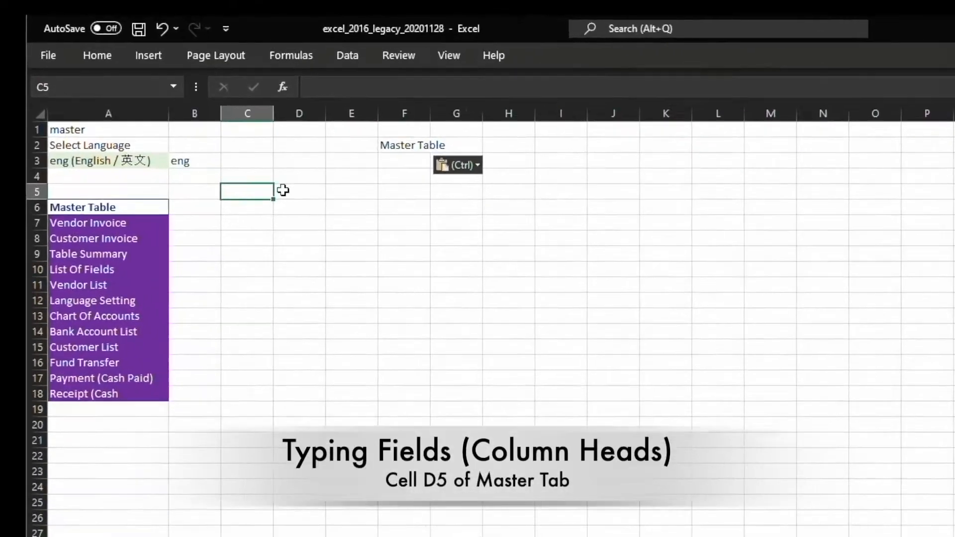
click(283, 190)
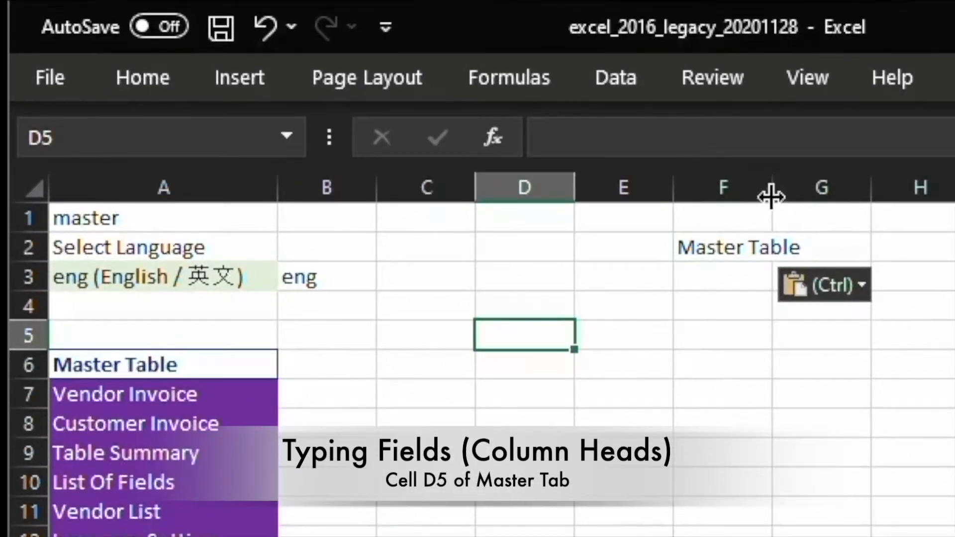
double_click(772, 188)
- Format the title in F2 of the master sheet as bold with a larger font size, and autofit column F to it
key(Right)
key(Right)
key(Right)
key(Up)
key(Up)
key(Up)
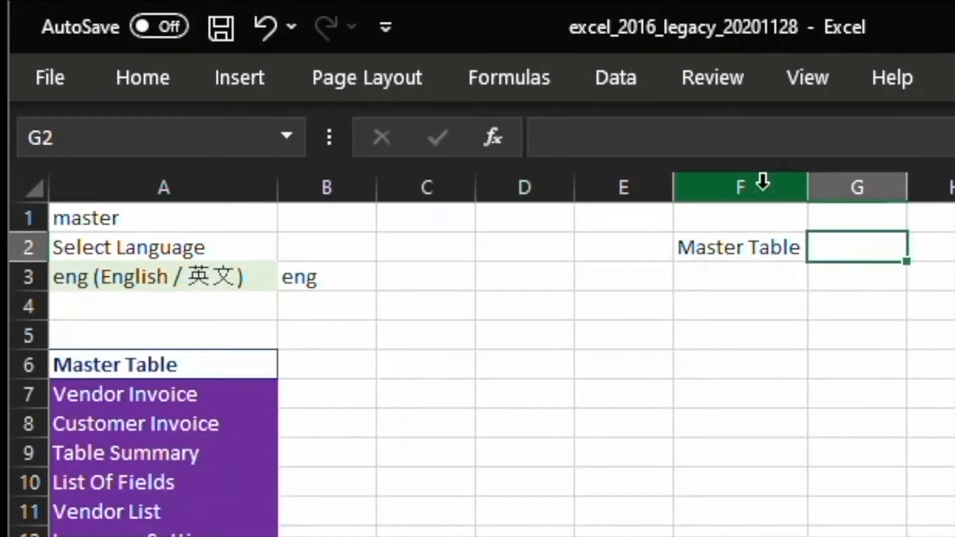
key(Left)
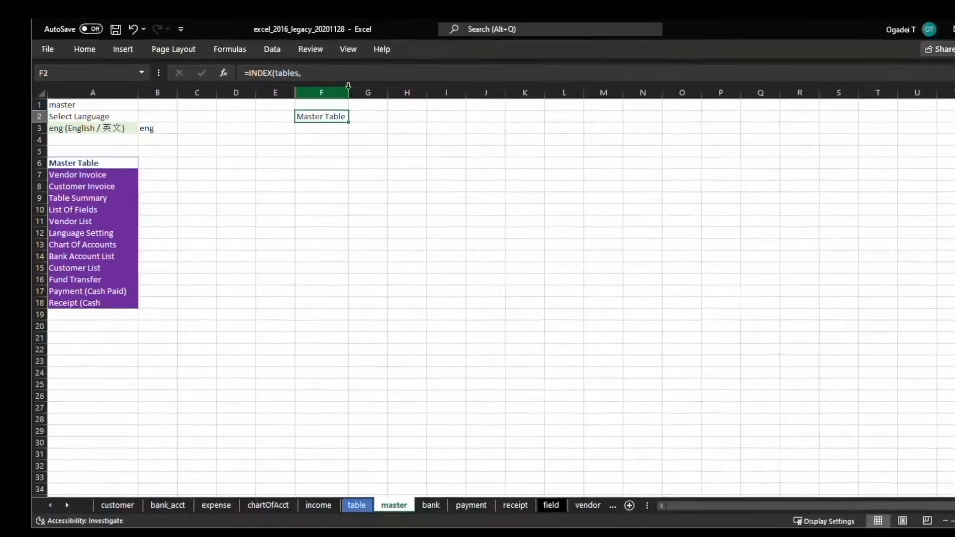
key(ctrl+1)
click(616, 220)
click(686, 303)
click(754, 291)
click(722, 434)
key(Down)
key(Down)
double_click(284, 98)
- Enter the field headings "ref" in D5 and "look_up_table" in E5 of the master sheet, and widen column E to fit
key(Left)
key(Left)
key(Left)
key(Left)
key(Left)
click(67, 188)
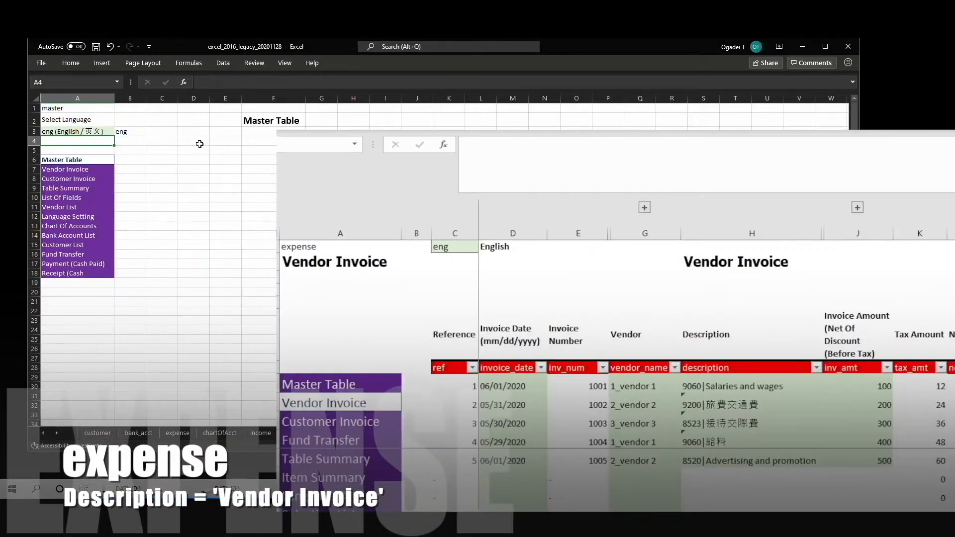
click(200, 150)
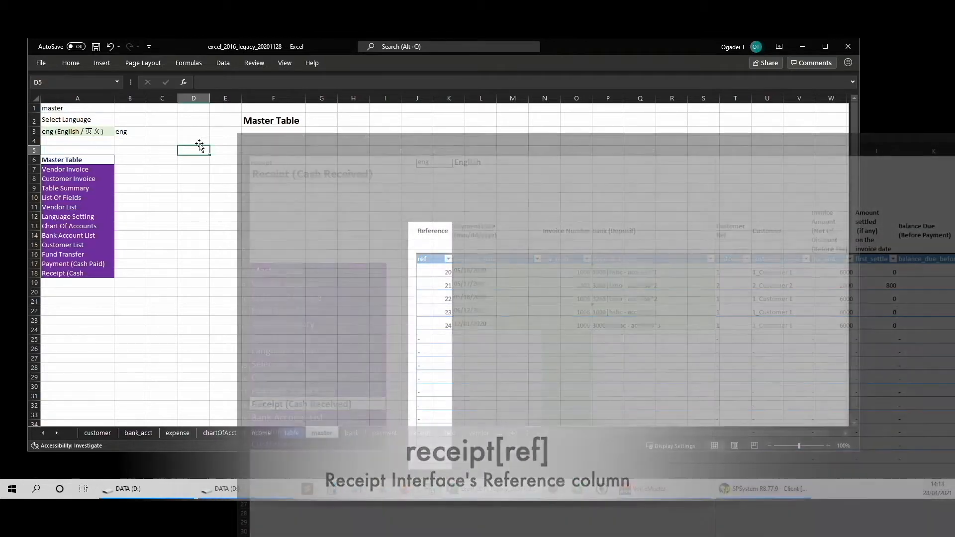
key(Tab)
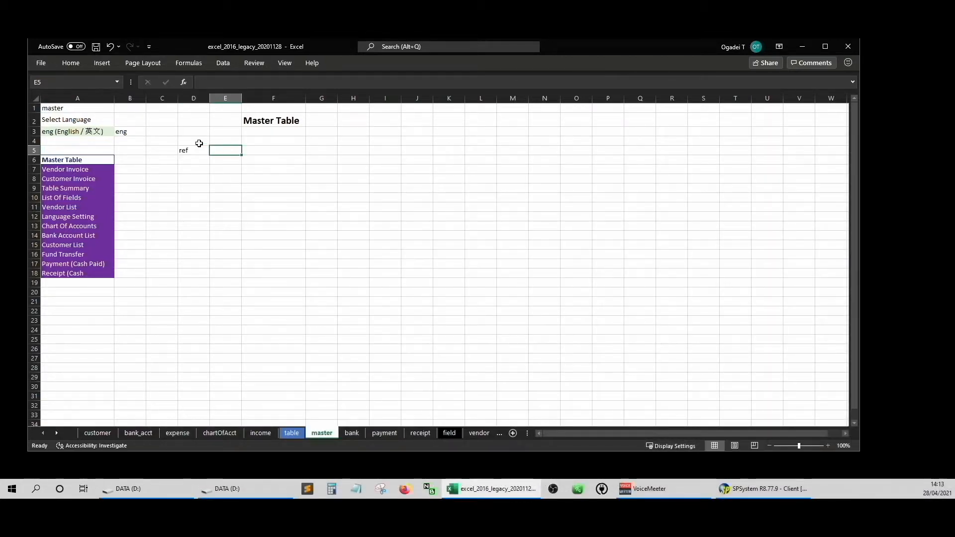
text(lo)
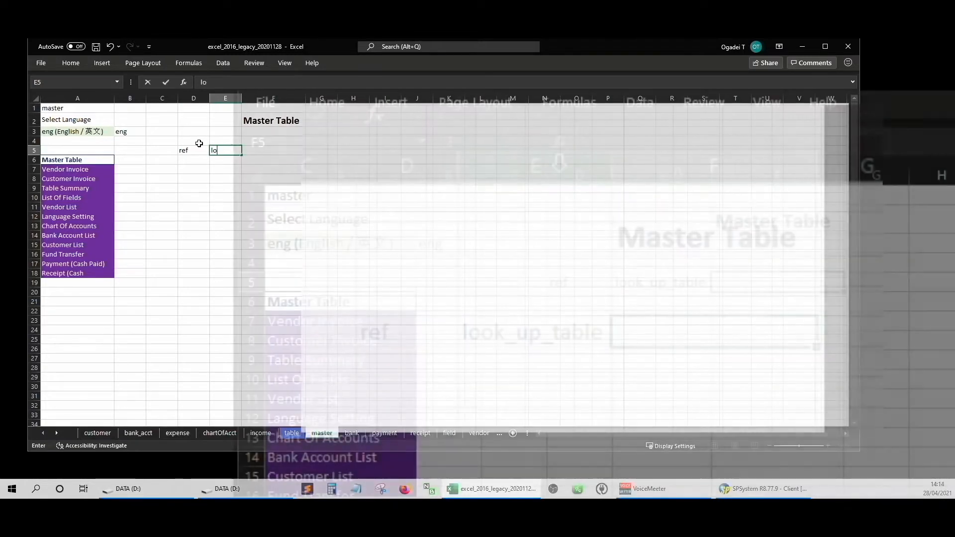
text(ok_up_table)
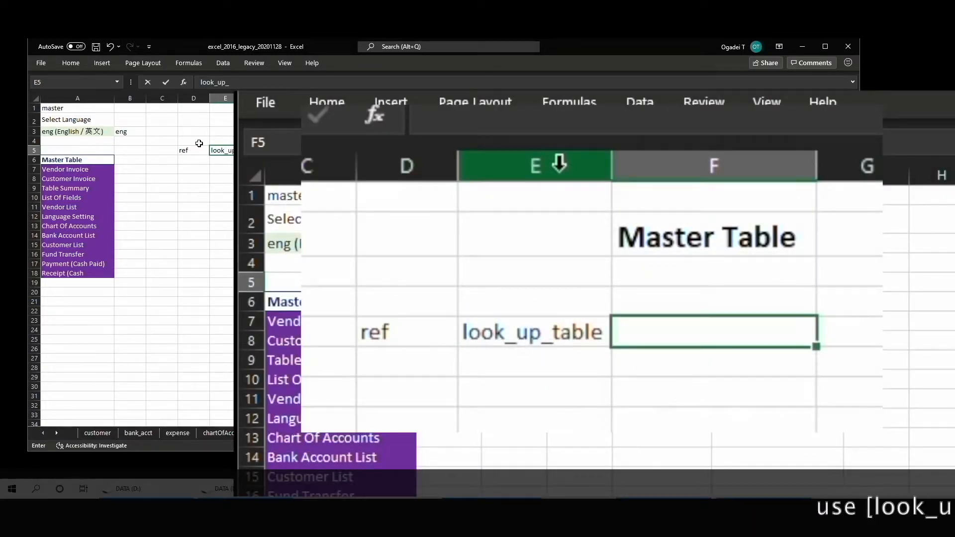
key(ctrl+Return)
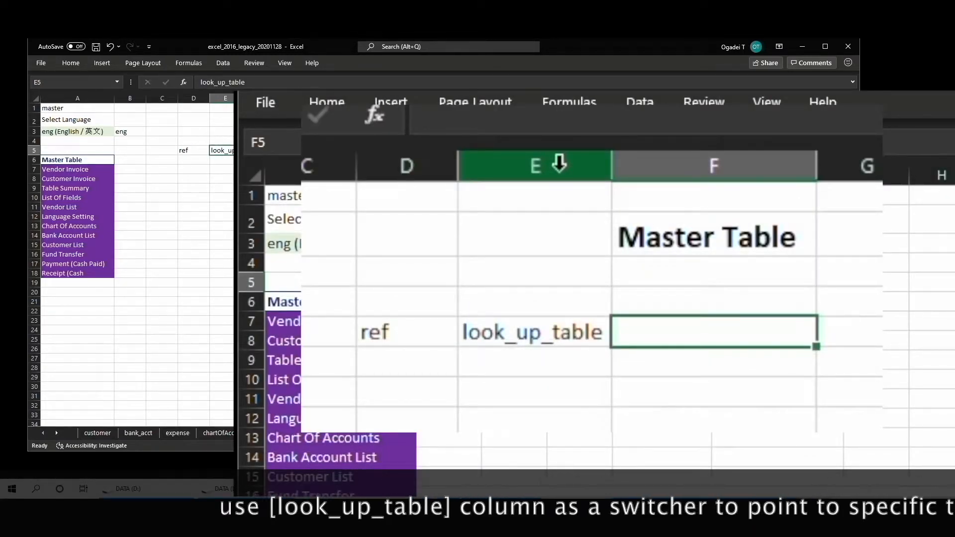
key(Right)
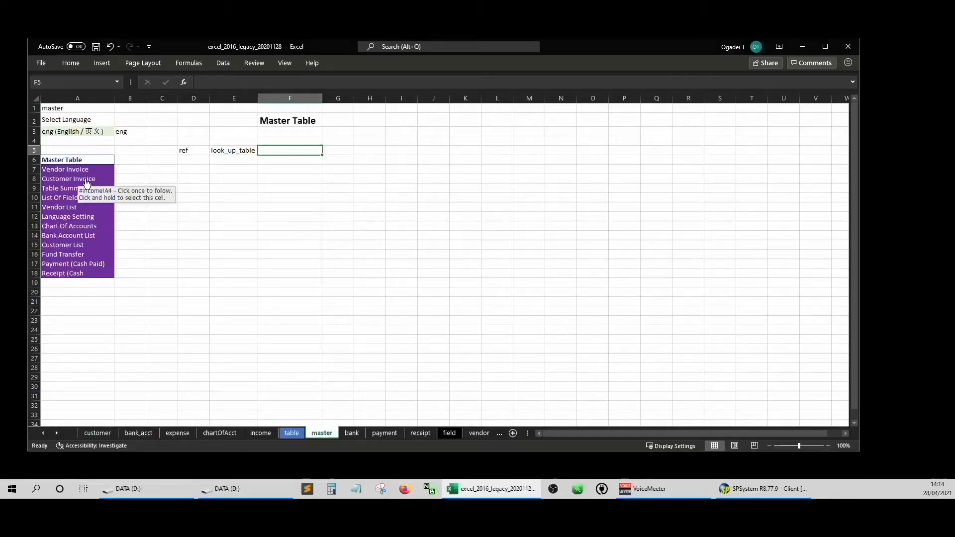
- Copy the "description" field heading from the expense sheet into F5 of the master sheet
click(80, 171)
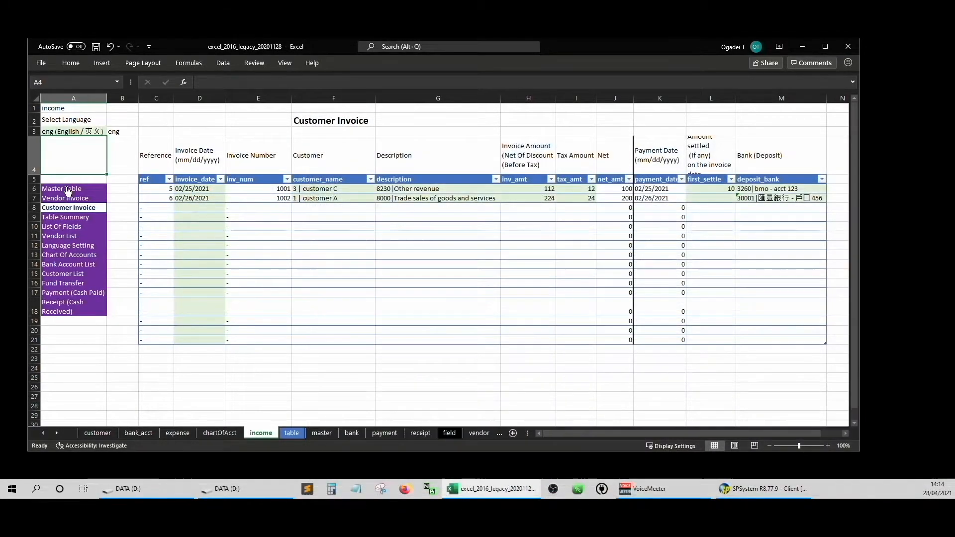
click(68, 189)
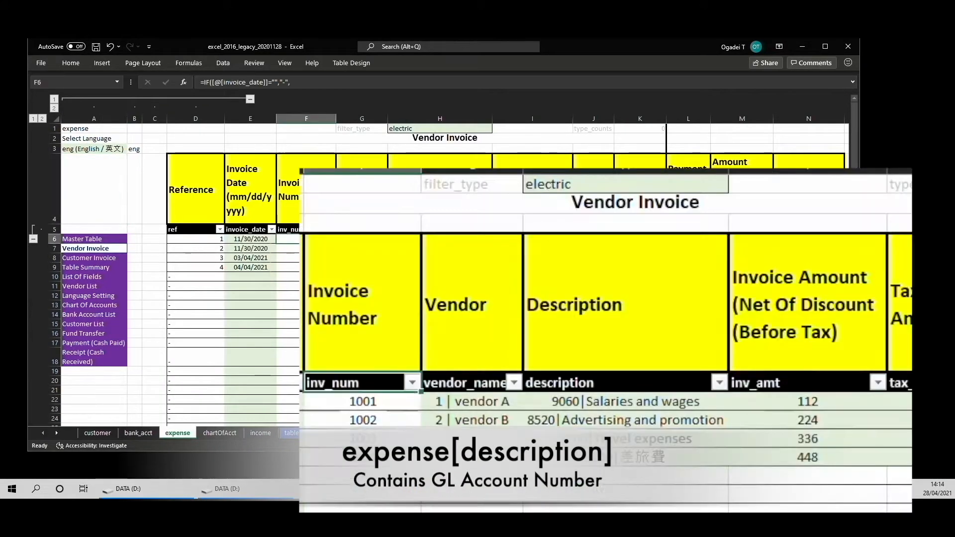
click(440, 239)
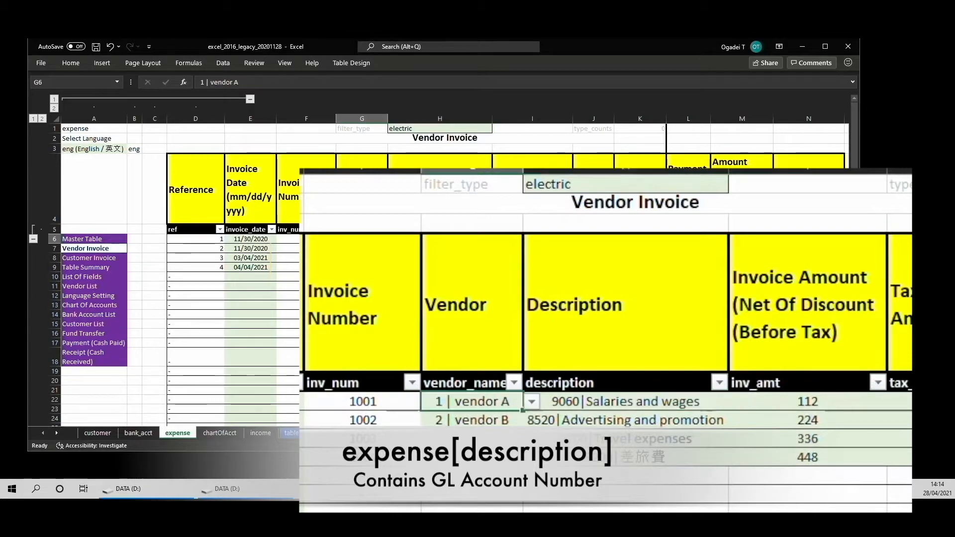
key(Up)
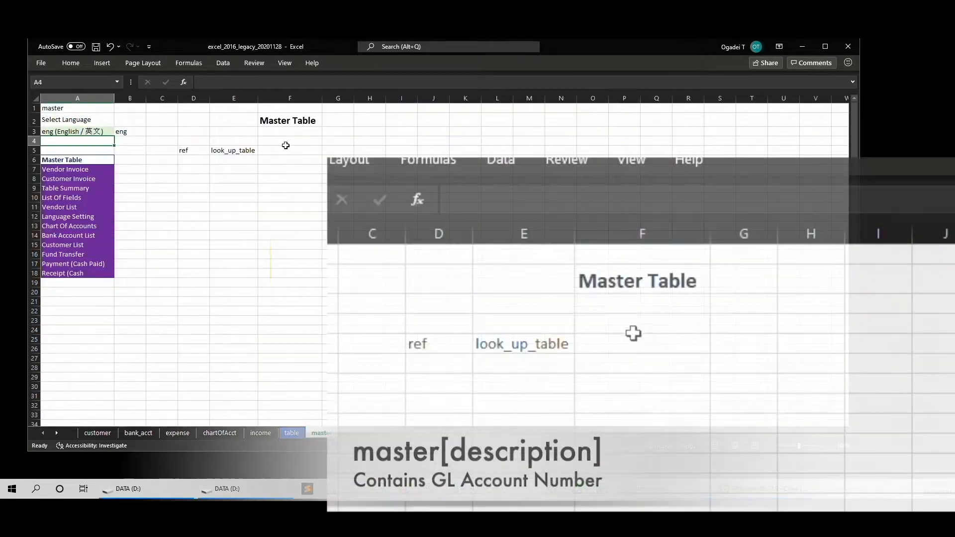
click(286, 150)
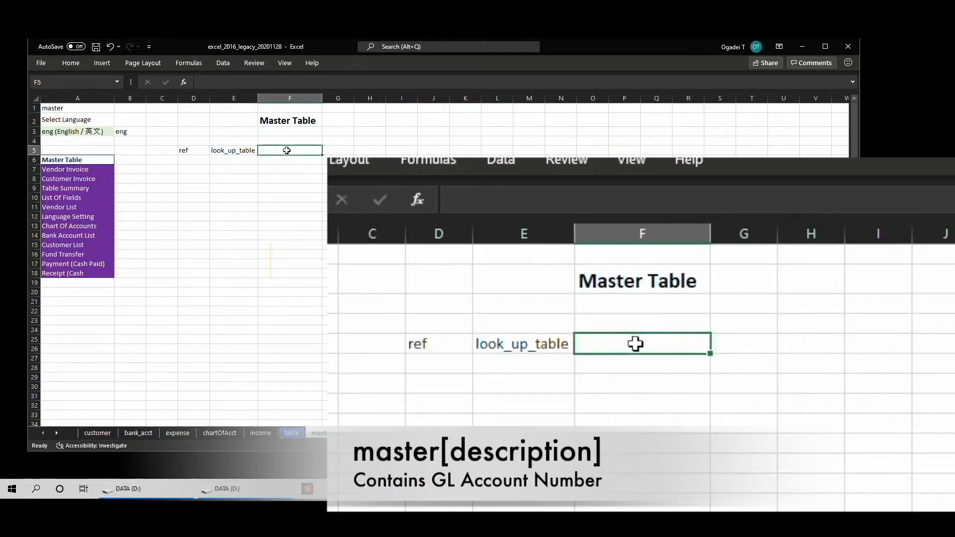
key(Return)
key(Up)
key(Right)
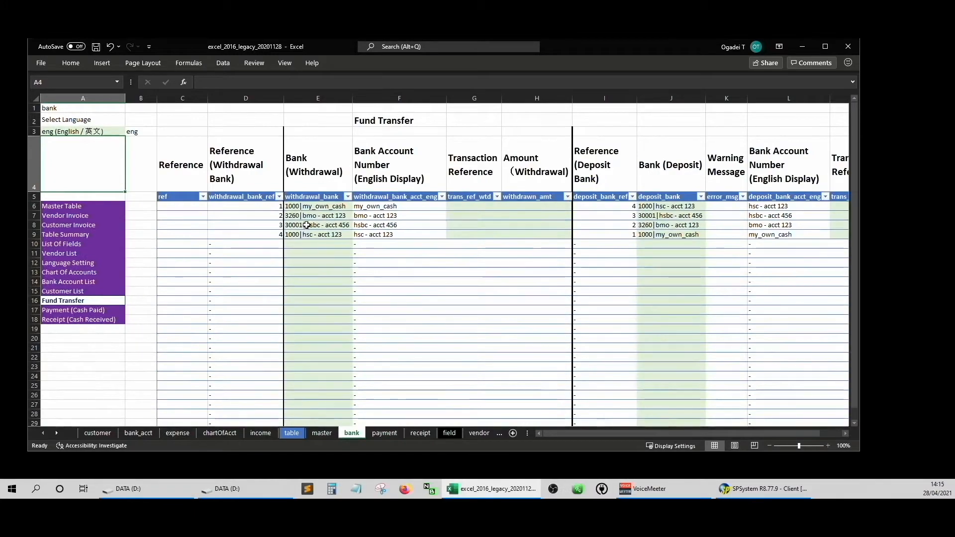
- Copy the "withdrawal_bank" and "deposit_bank" headings from the bank sheet into G5:H5 of the master sheet without formatting, and autofit both columns
click(367, 215)
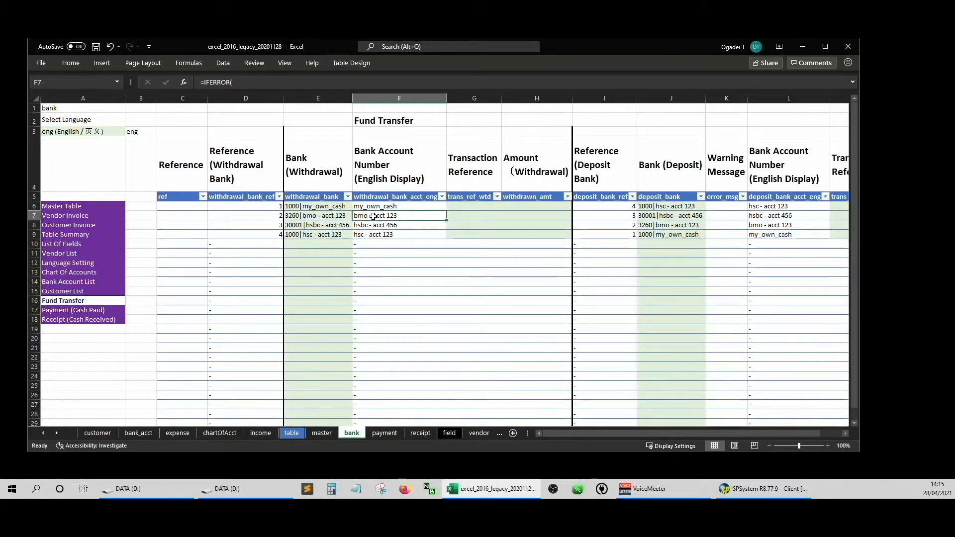
key(Up)
key(Up)
key(Left)
key(Right)
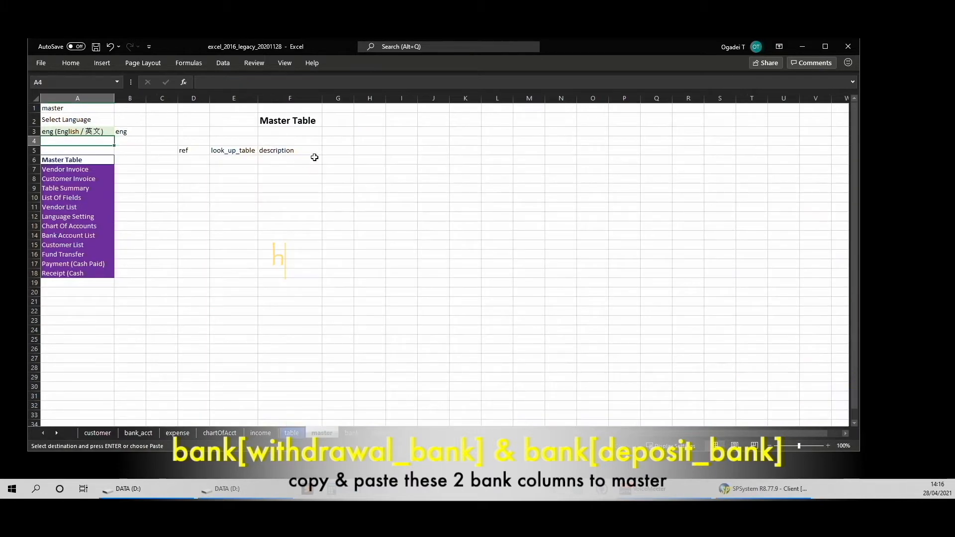
click(329, 152)
right_click(329, 151)
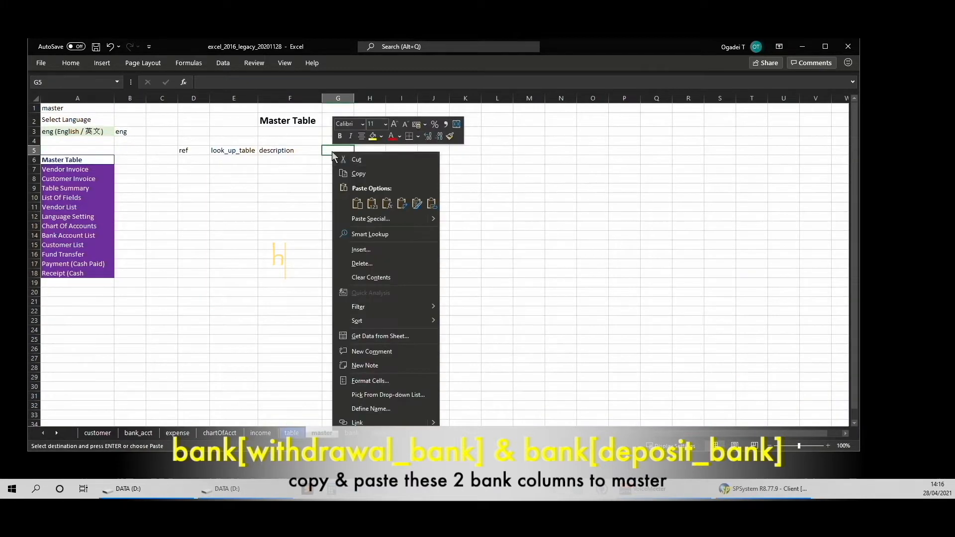
click(379, 202)
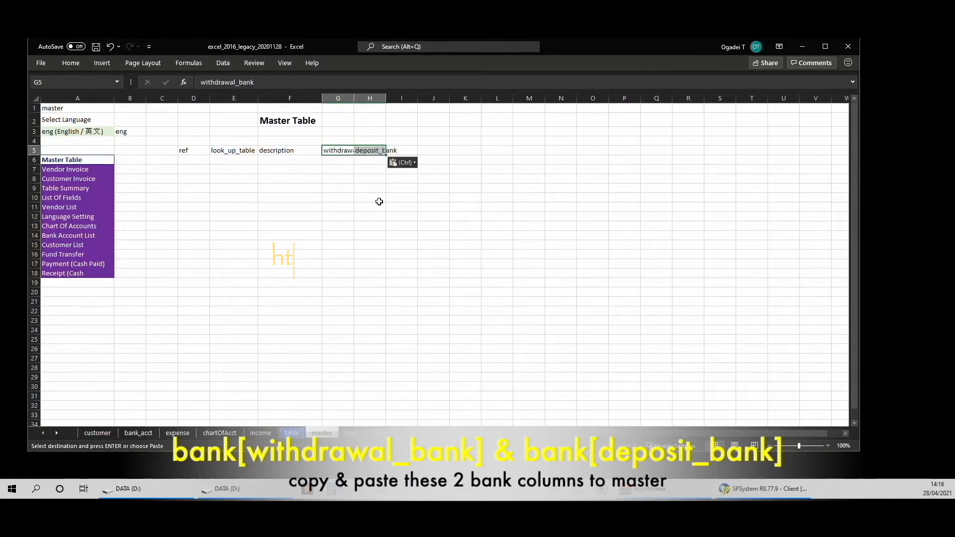
double_click(352, 97)
key(Right)
double_click(412, 98)
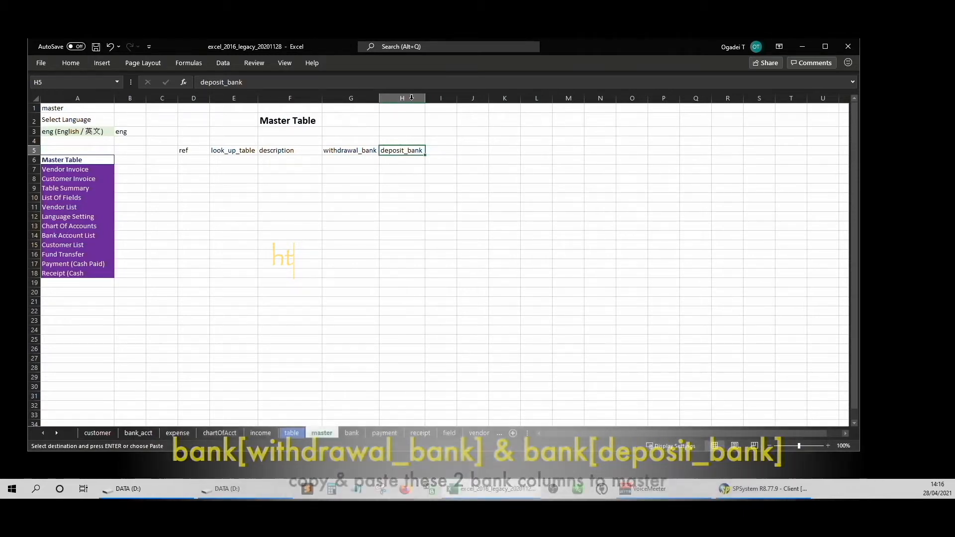
- Enter the field headings "pos1", "pos2", "pos3" and "pos4" in I5:L5 of the master sheet
key(Left)
key(Left)
key(Left)
key(Left)
key(shift+Right)
key(shift+Right)
key(shift+Right)
key(shift+Right)
key(shift+Right)
key(Right)
key(Right)
key(Right)
key(Right)
key(Right)
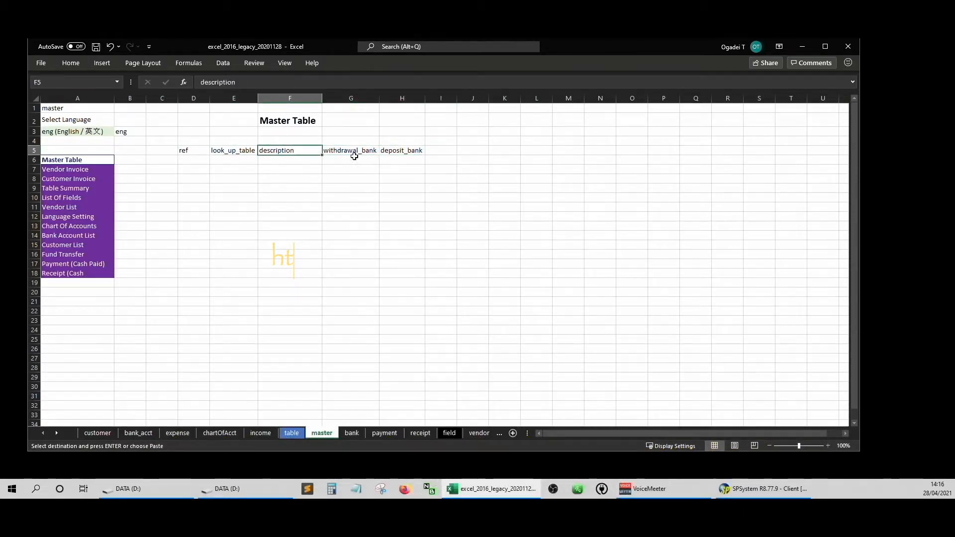
text(pos1)
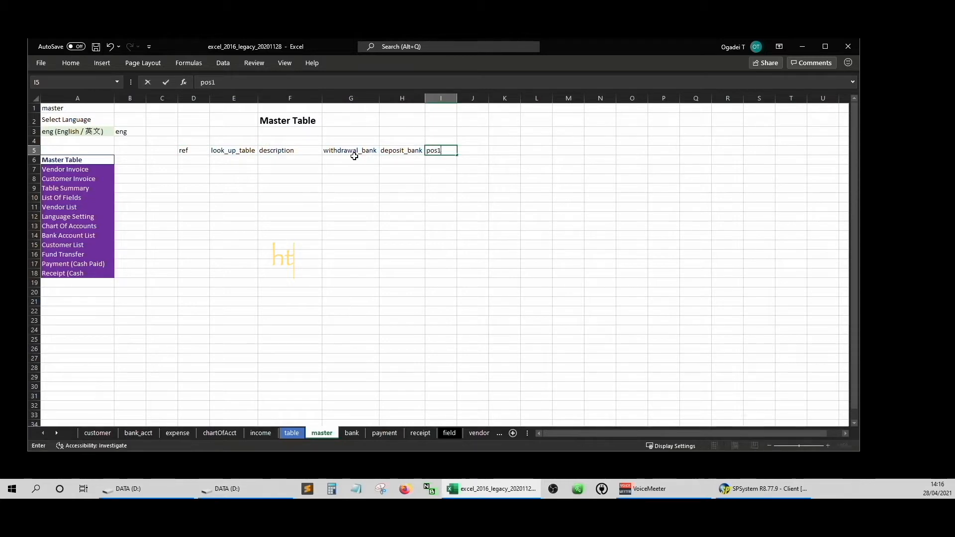
key(Tab)
text(pos2)
key(Tab)
text(pos3)
key(Tab)
text(pos4)
key(Tab)
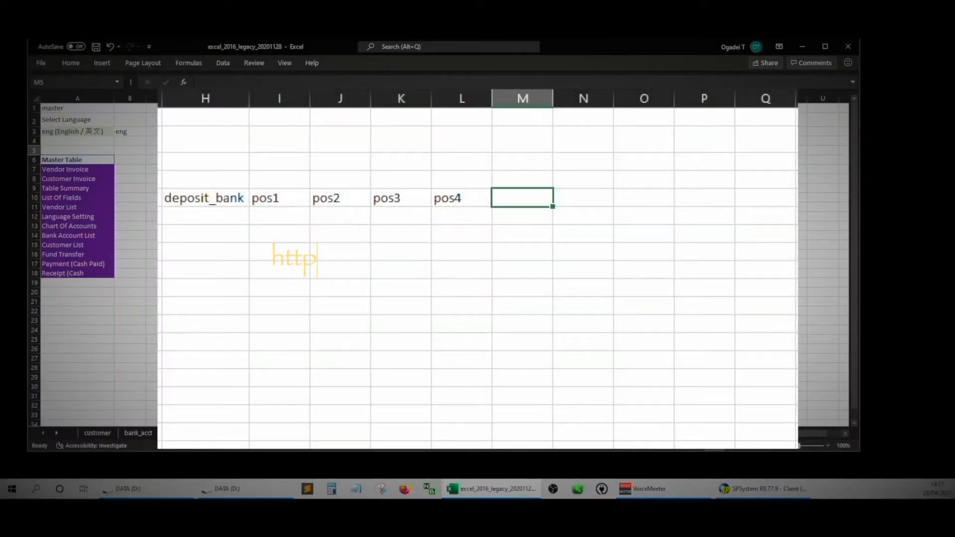
- Enter the field headings "debit1", "debit2", "debi3", "debit4", "debit5" and "debit6" in I5:N5 of the master sheet
click(279, 198)
text(debit1)
key(Tab)
text(debit2)
key(Tab)
text(debi3)
key(Tab)
text(debit4)
key(Tab)
text(debit5)
key(Tab)
text(debit6)
- Convert the range D5:N23 of the master sheet into a table that uses row 5 as its header row
click(271, 198)
key(Left)
key(shift+Right)
key(shift+Right)
key(shift+Right)
key(shift+Right)
key(shift+Right)
key(shift+Right)
key(shift+Right)
key(shift+Right)
key(shift+Right)
key(shift+Right)
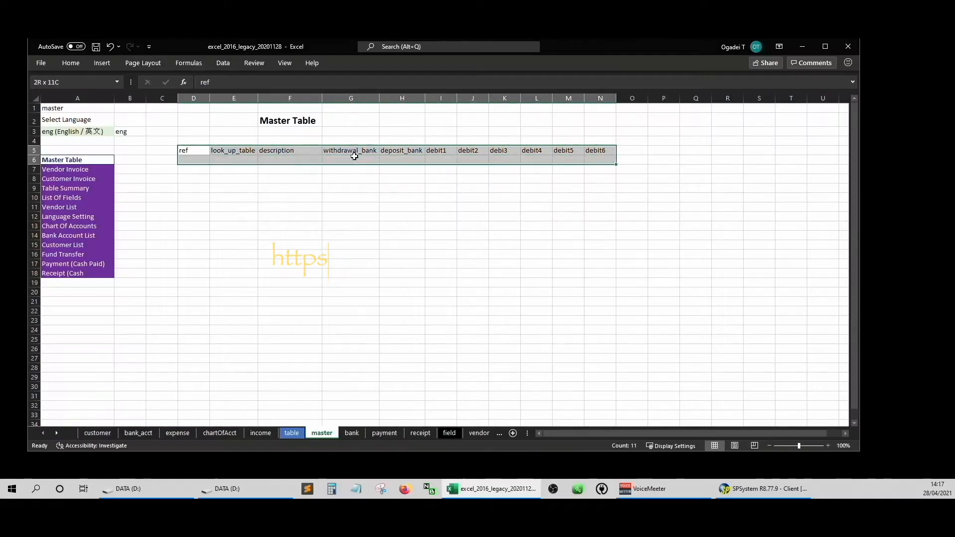
key(shift+Down)
key(shift+Down)
key(shift+Down)
key(shift+Down)
key(shift+Down)
key(shift+Down)
key(shift+Down)
key(shift+Down)
key(shift+Down)
key(shift+Down)
key(shift+Down)
key(shift+Down)
key(shift+Down)
key(shift+Down)
key(shift+Down)
key(shift+Down)
key(shift+Down)
key(shift+Down)
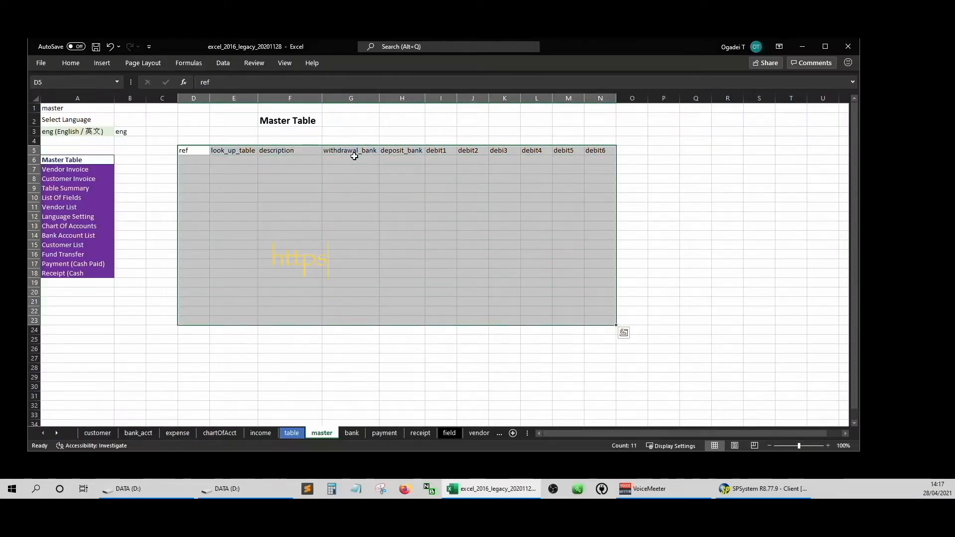
key(ctrl+t)
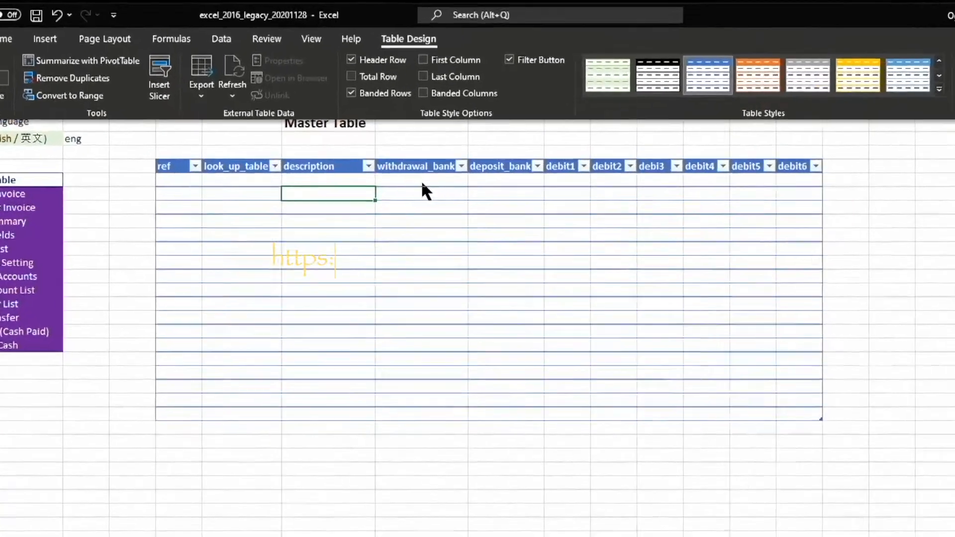
key(Up)
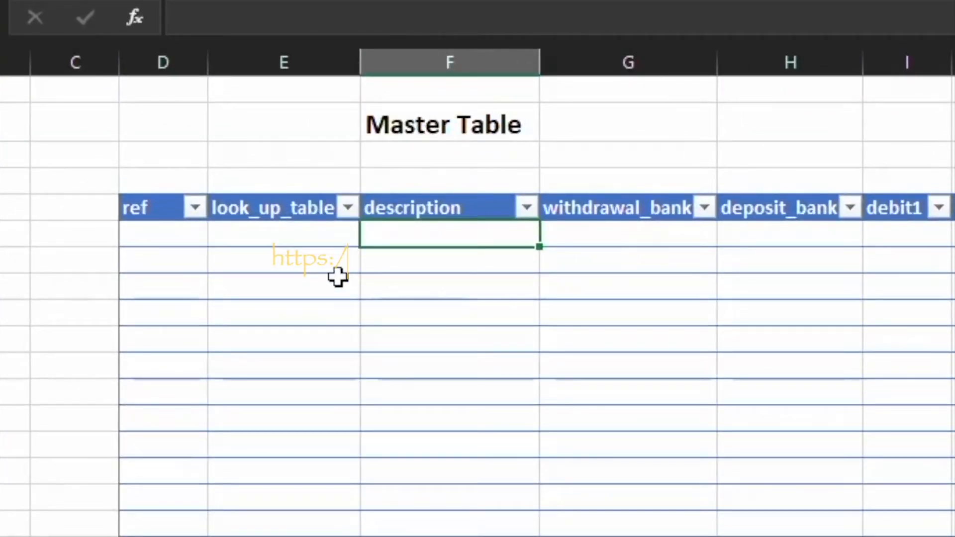
key(Down)
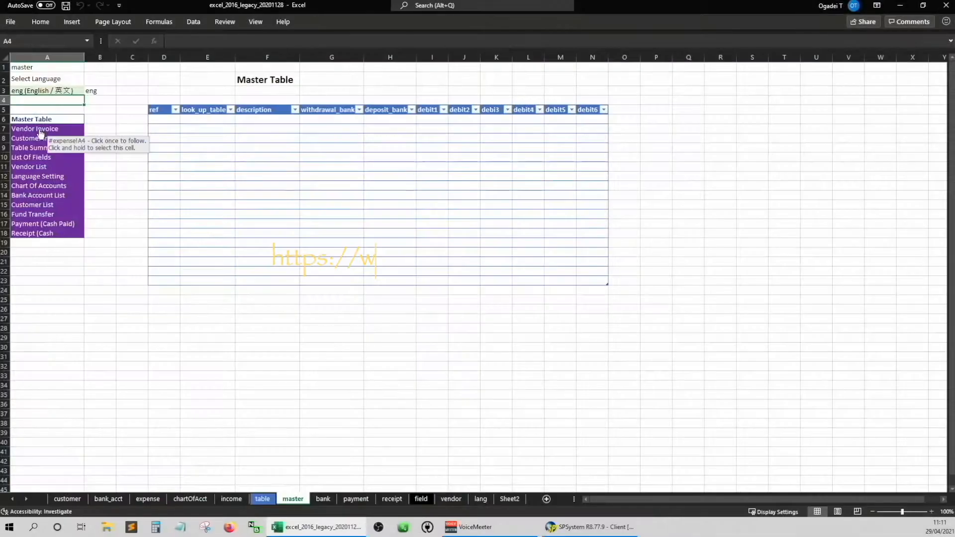
- Copy the ref formula in C6 of the income sheet into C6 of the bank sheet, pasting the formula only
click(41, 130)
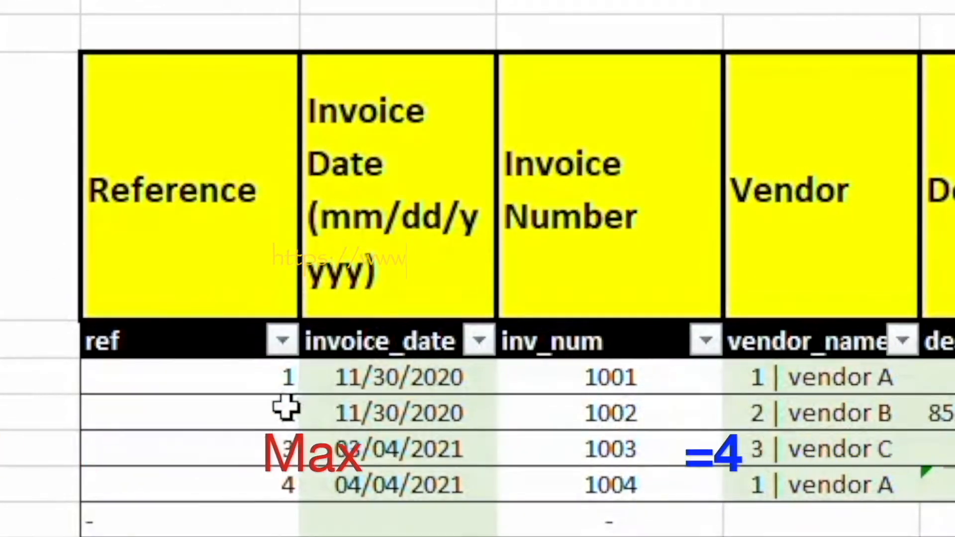
click(254, 383)
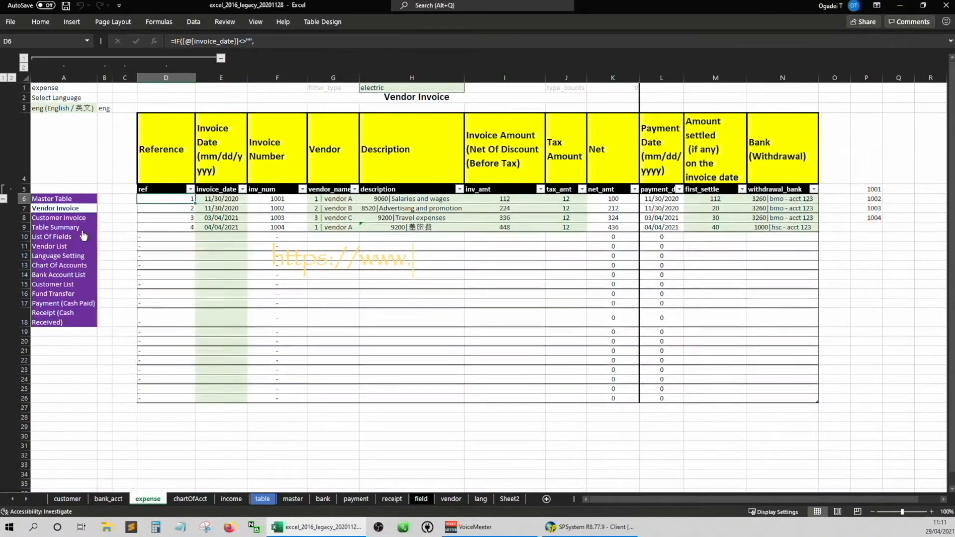
click(56, 222)
click(133, 150)
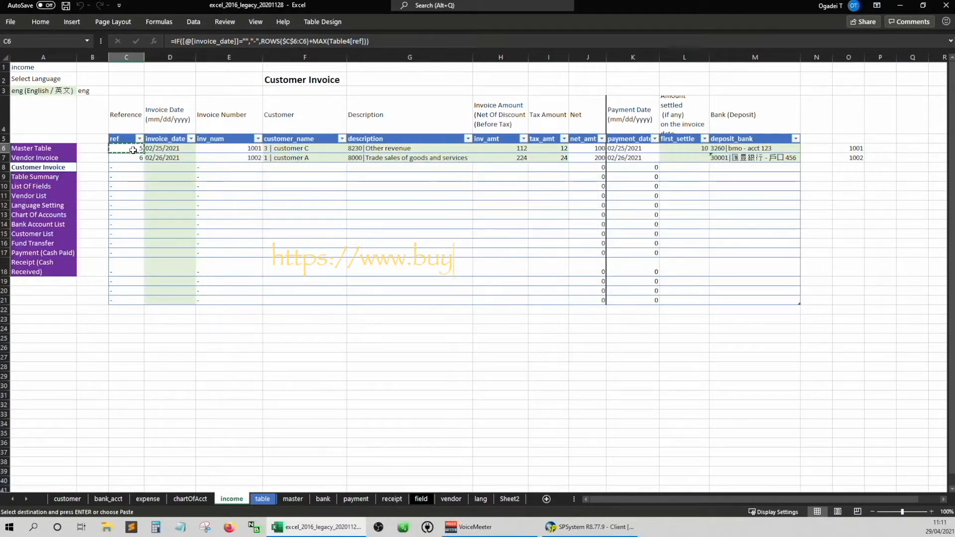
click(62, 244)
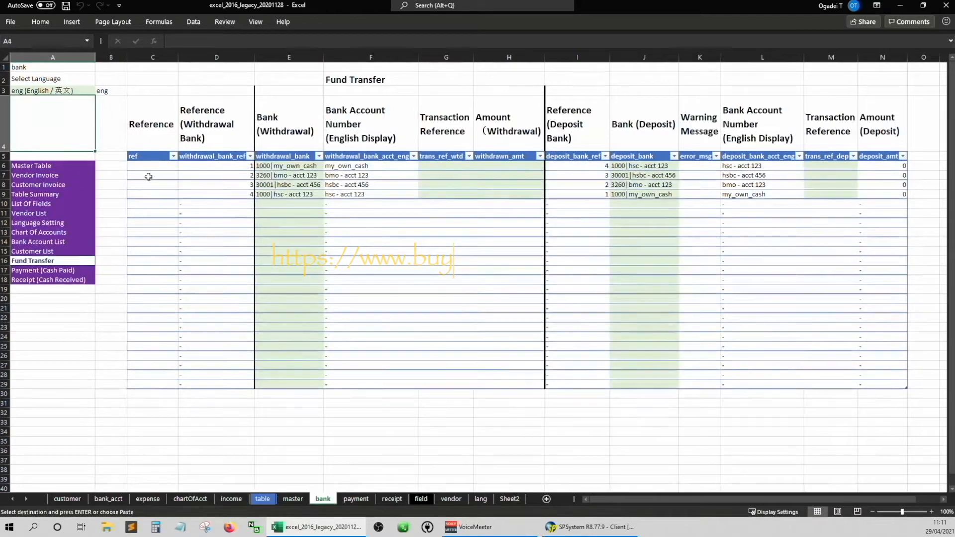
click(148, 168)
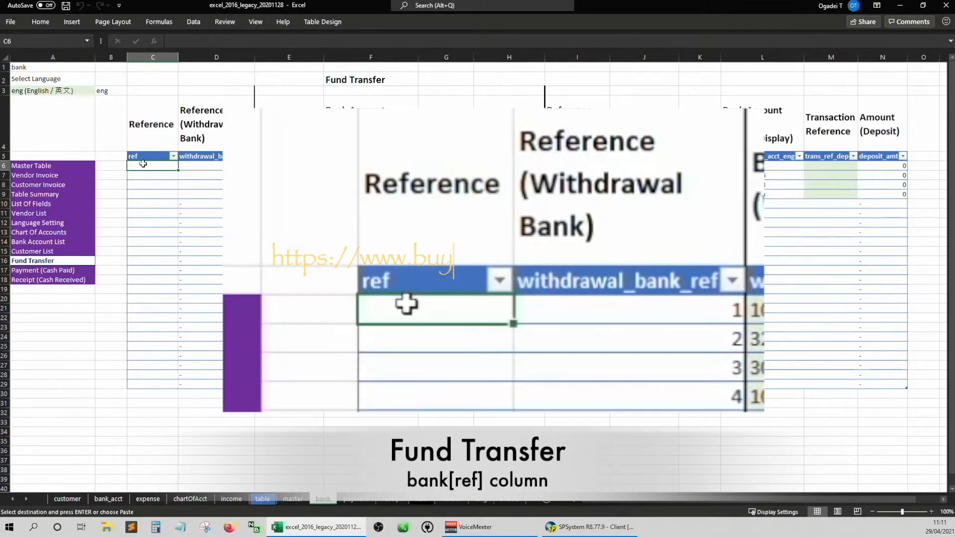
right_click(144, 170)
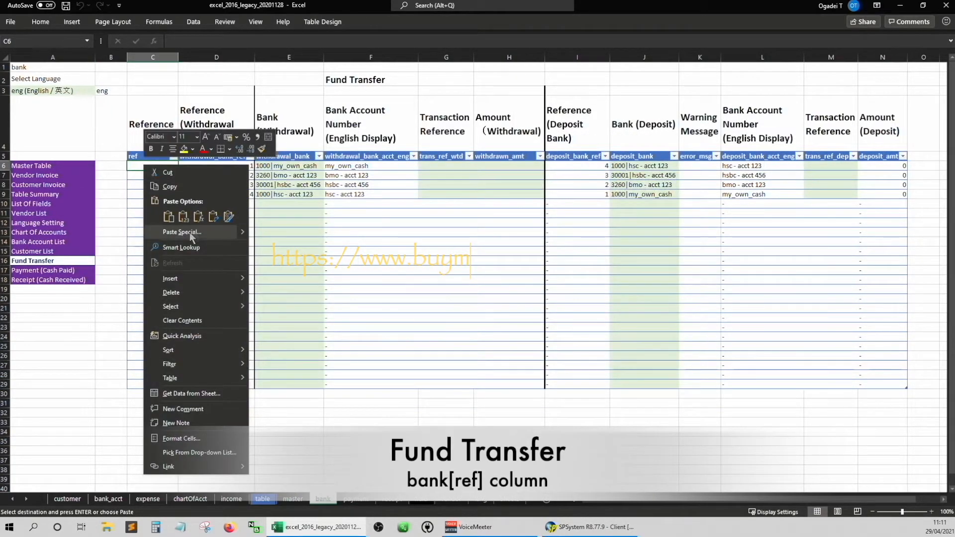
click(197, 218)
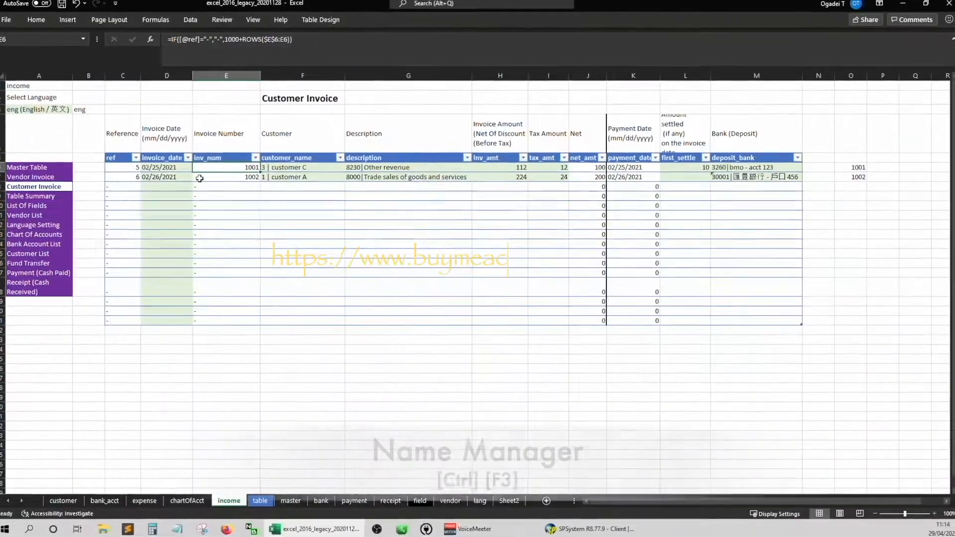
- Rename the income sheet's Table8 as "income" in the Name Manager
key(ctrl+F3)
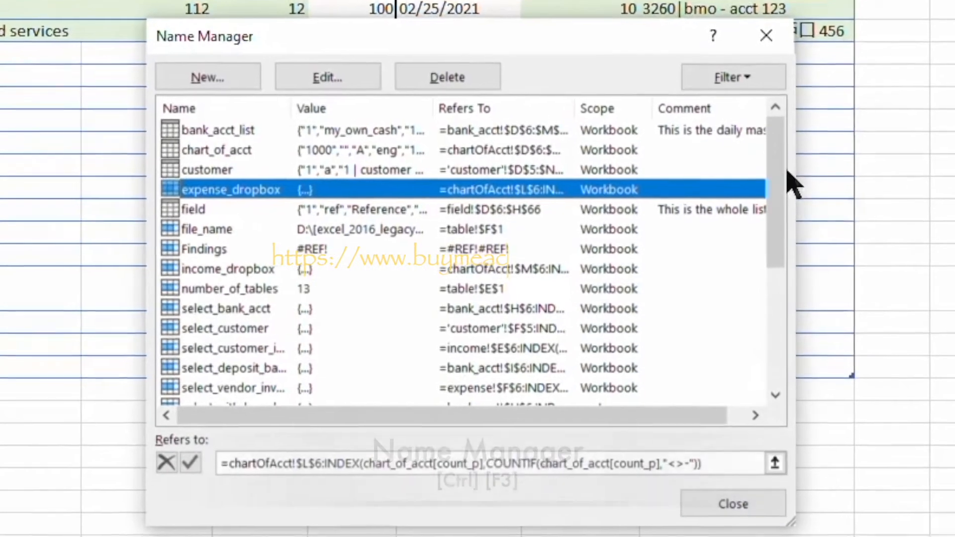
drag(786, 199, 819, 306)
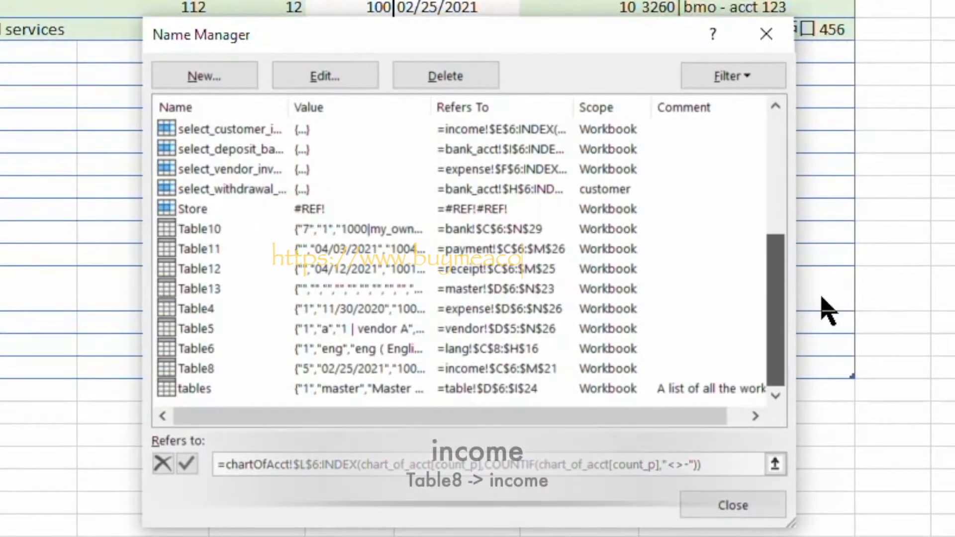
click(205, 371)
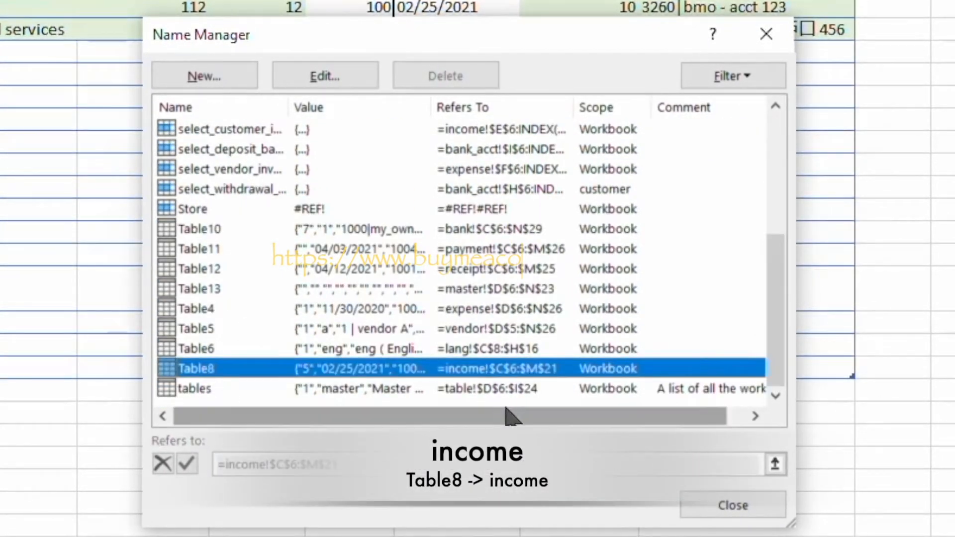
click(326, 76)
text(income)
click(471, 389)
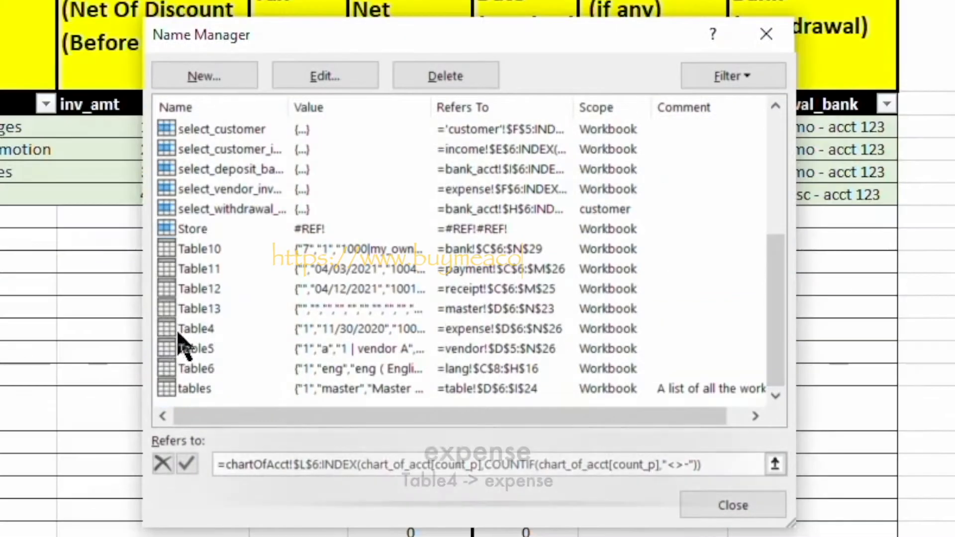
- Rename the expense sheet's Table4 as "expense" in the Name Manager
click(196, 330)
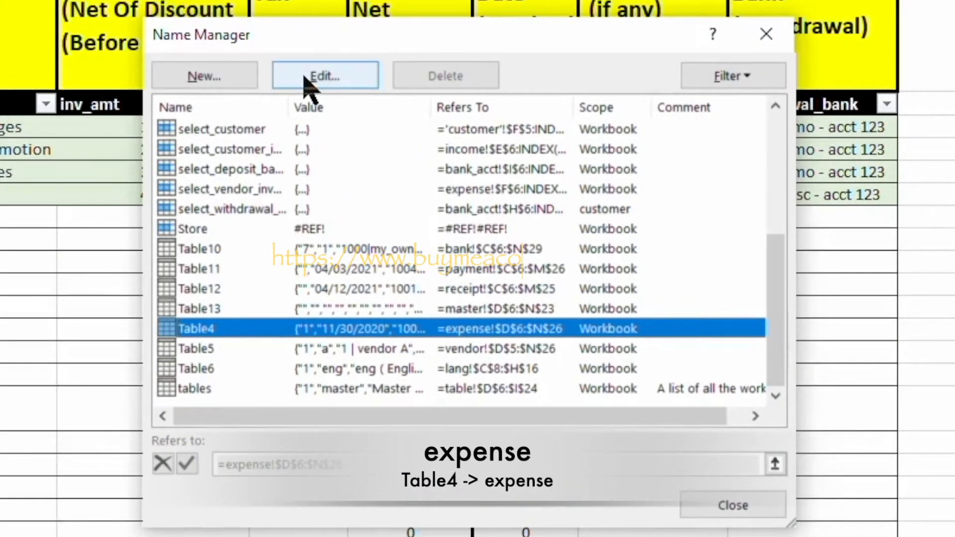
click(324, 74)
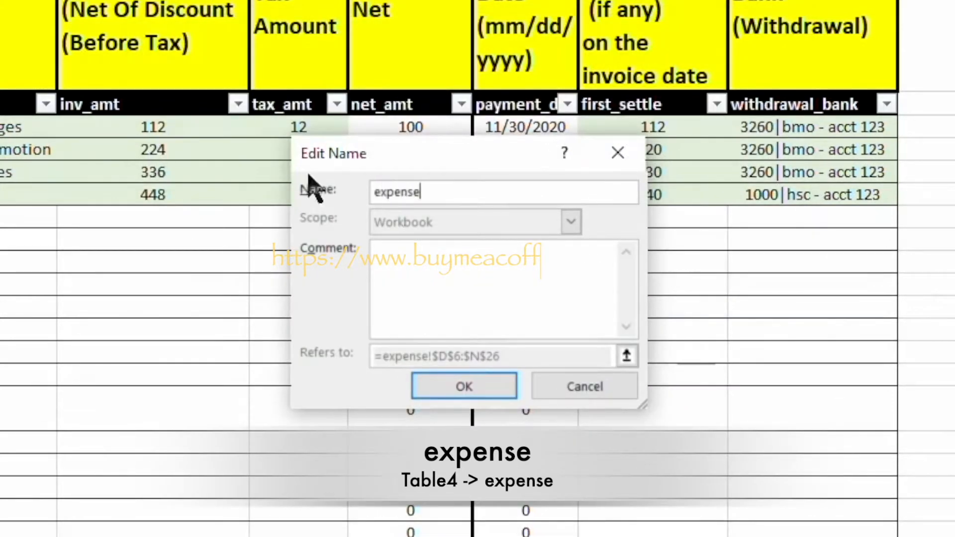
click(464, 392)
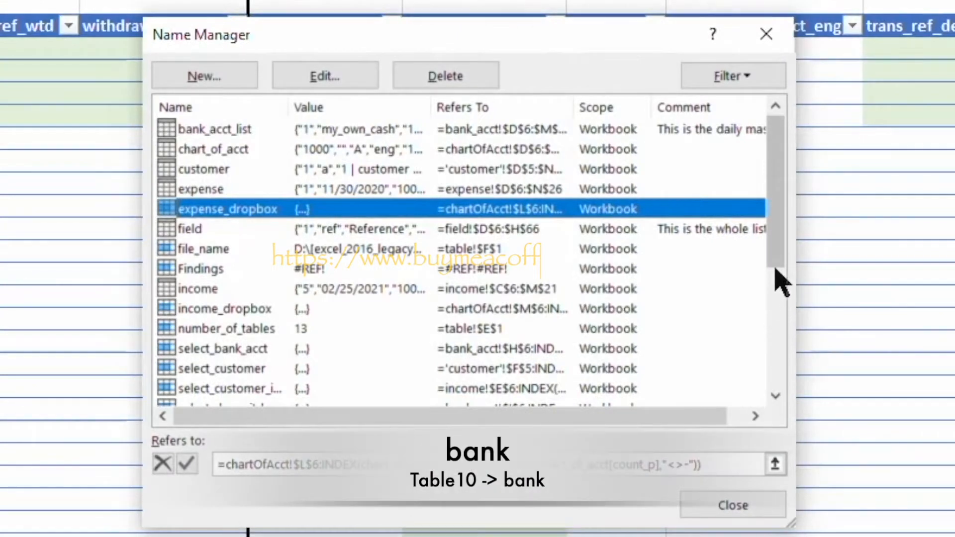
- Rename the bank sheet's Table10 as "bank" in the Name Manager
scroll(776, 244, down, 4)
click(298, 267)
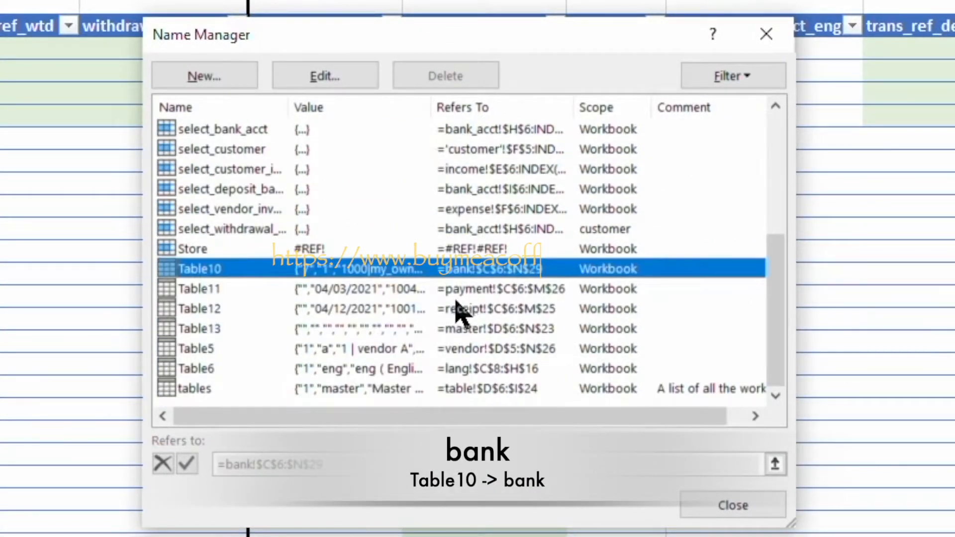
click(323, 76)
text(bank)
click(454, 388)
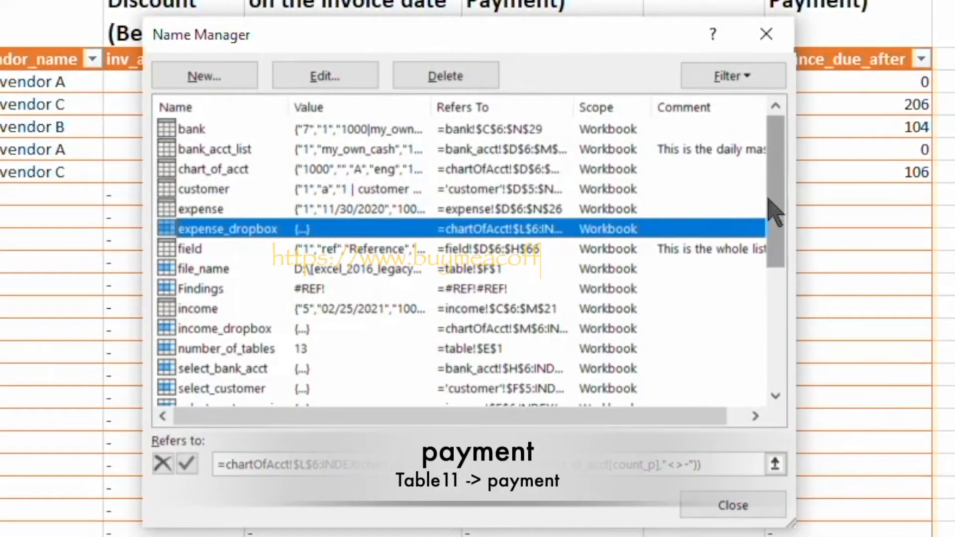
- Rename the payment sheet's Table11 as "payment" in the Name Manager
drag(771, 212, 796, 361)
click(497, 288)
click(324, 77)
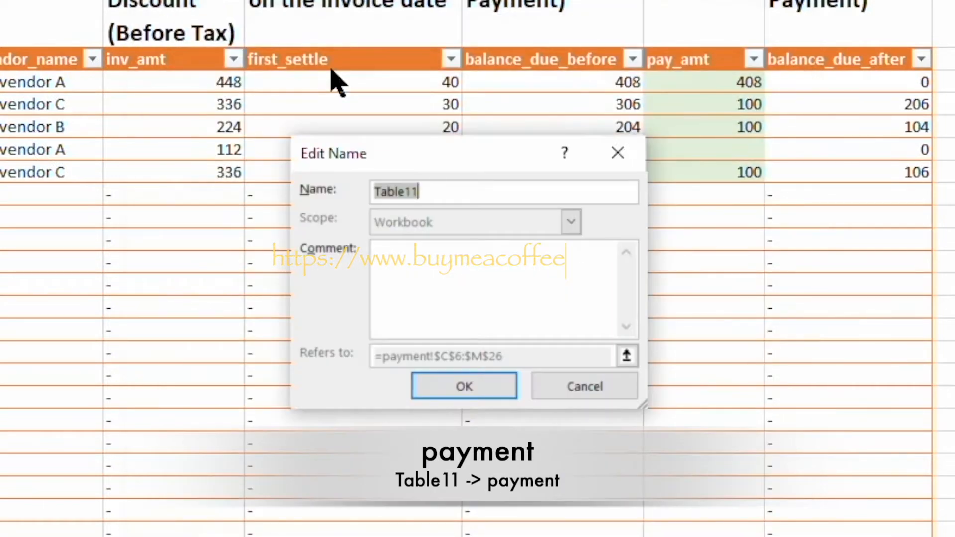
text(payment)
click(464, 386)
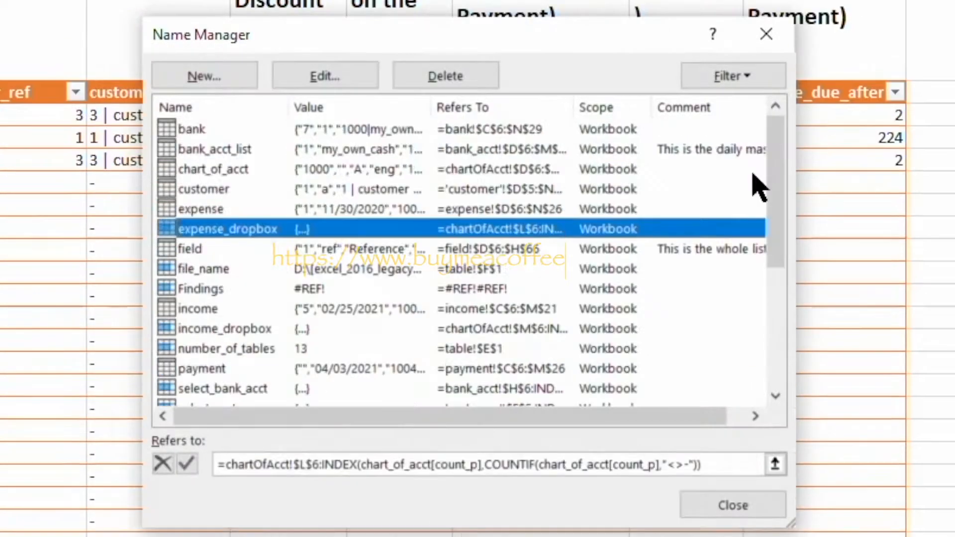
- Rename the receipt sheet's Table12 as "receipt" in the Name Manager and close the manager
scroll(756, 188, down, 6)
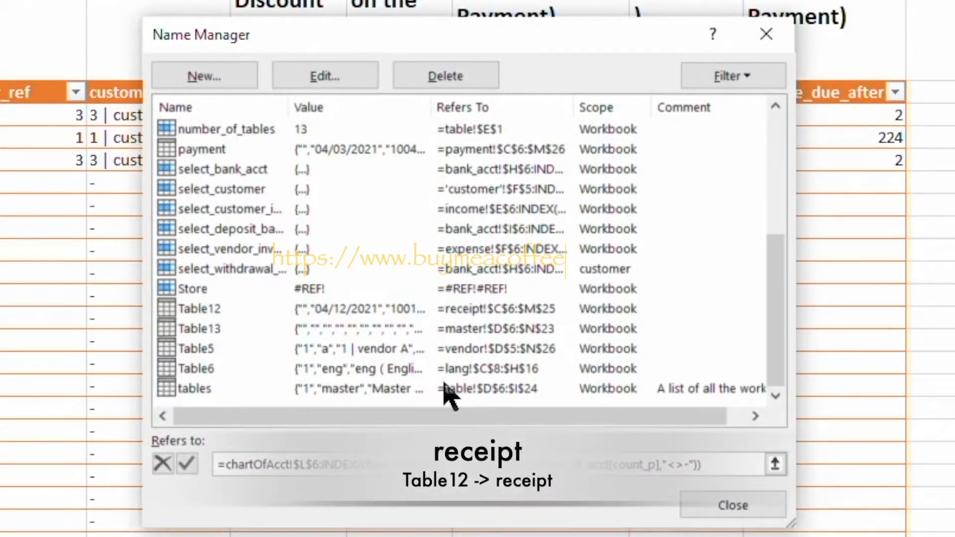
click(455, 309)
click(343, 76)
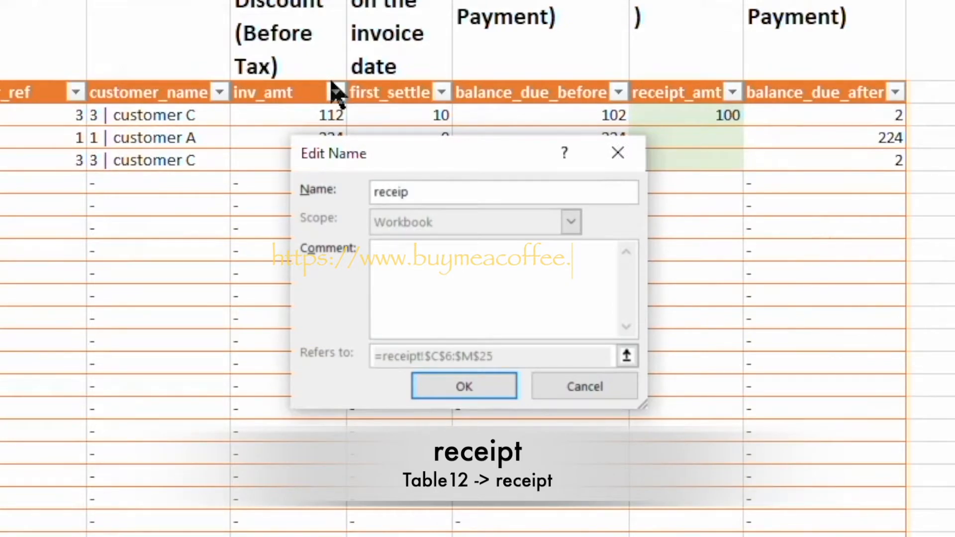
text(receipt)
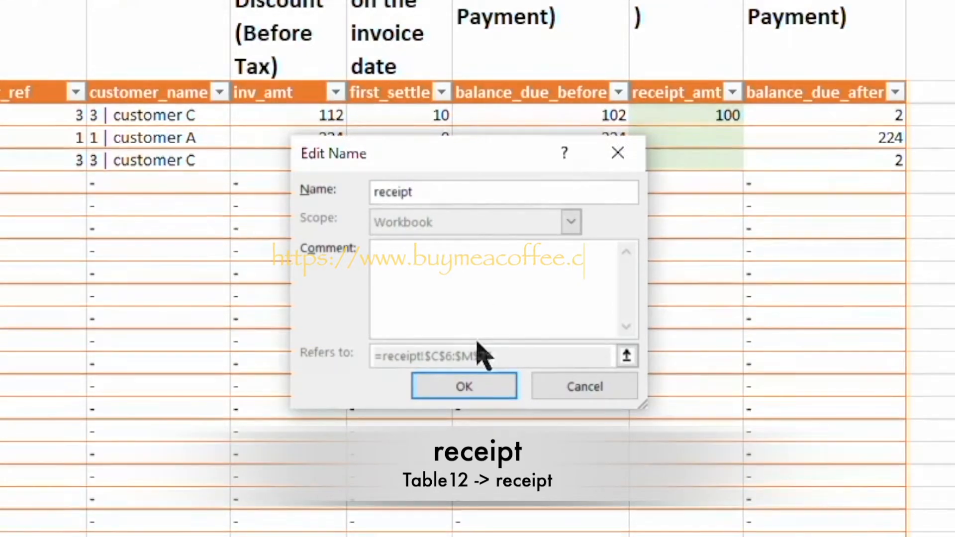
click(463, 389)
click(727, 448)
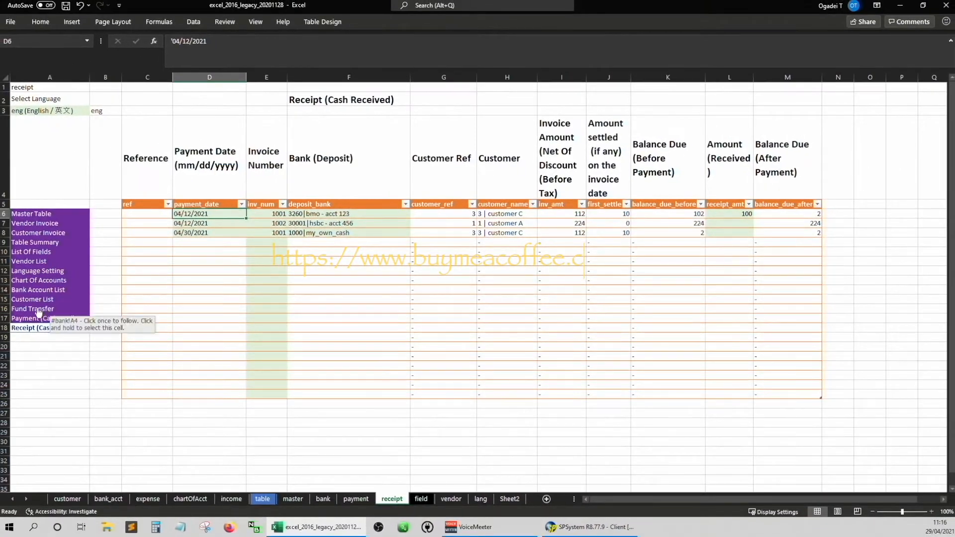
- Clear the pasted formula from the ref column of the bank (Fund Transfer) sheet
click(39, 311)
click(166, 185)
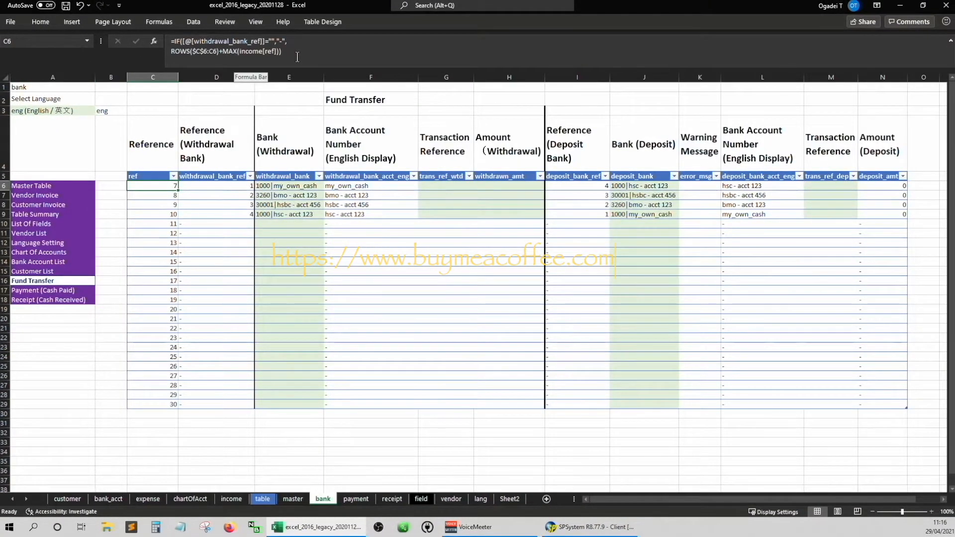
key(Delete)
key(Up)
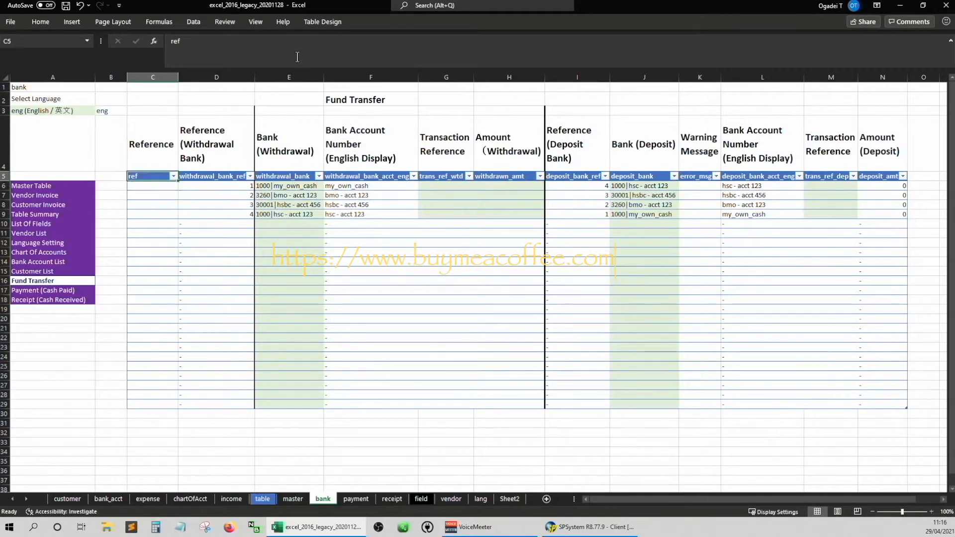
- Enter =IF([@[withdrawal_bank_ref]]="-","-","roll") in C6 of the bank sheet's ref column
text(=if()
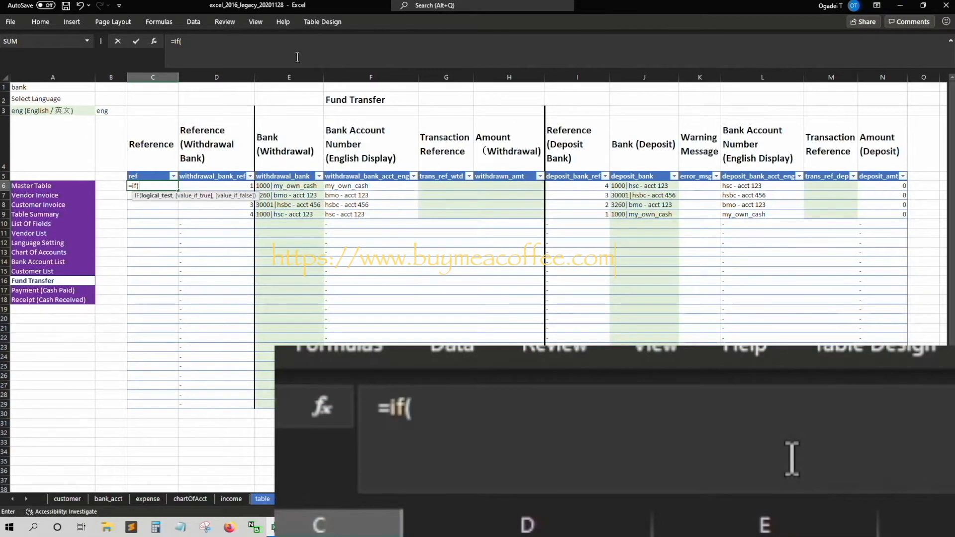
key(Right)
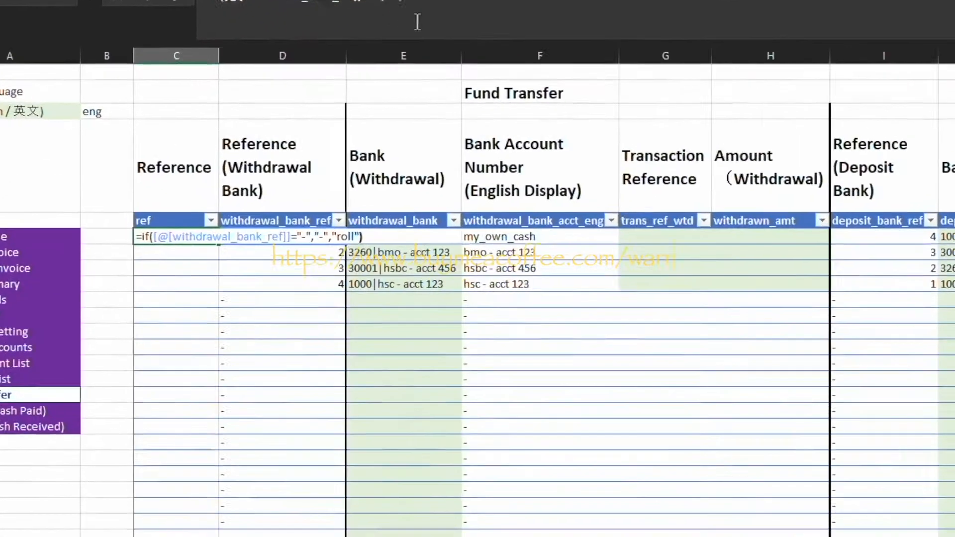
key(Return)
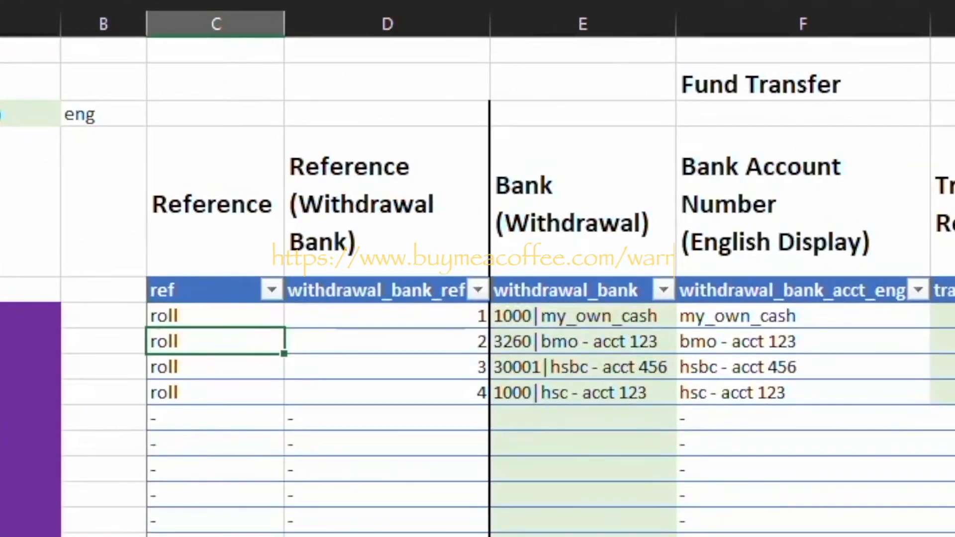
key(Up)
key(Up)
key(Down)
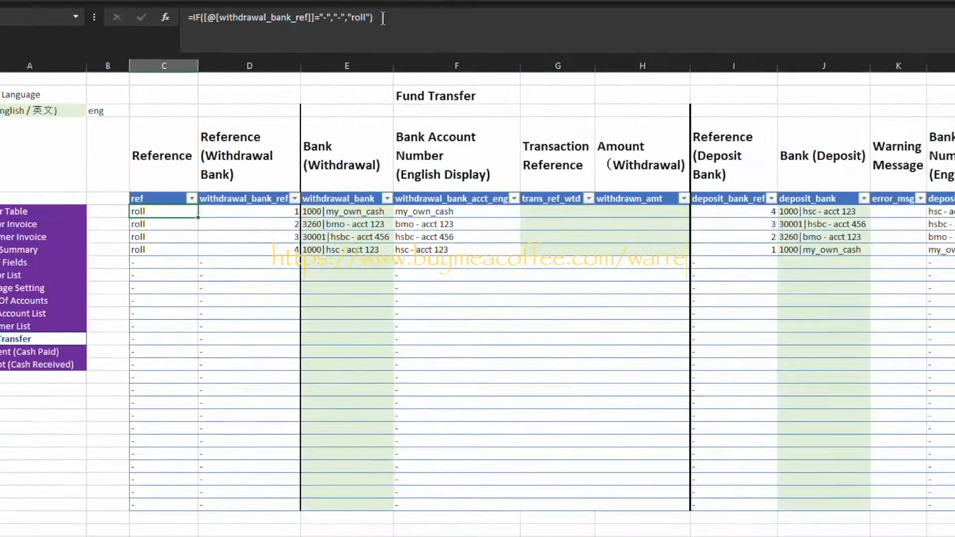
- Replace the "roll" placeholder in the bank sheet's C6 formula with MAX of income[ref] on a new formula line
key(F2)
key(BackSpace)
key(BackSpace)
key(BackSpace)
key(BackSpace)
key(BackSpace)
key(BackSpace)
key(alt+Return)
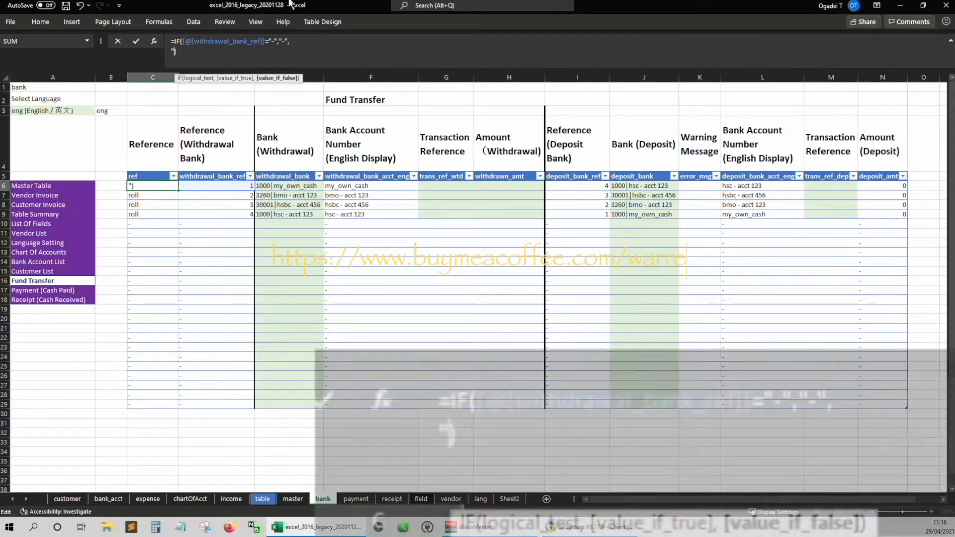
text(max()
key(BackSpace)
key(Delete)
text(()
click(231, 499)
drag(124, 168, 125, 319)
- Add +ROWS($C$6:$C6) after MAX(income[ref]) in the bank sheet's ref formula and enter it
text()+rows()
click(262, 498)
key(BackSpace)
key(BackSpace)
key(BackSpace)
key(BackSpace)
key(BackSpace)
key(BackSpace)
text(c6)
key(F4)
text(:c6)
key(F4)
key(F4)
key(F4)
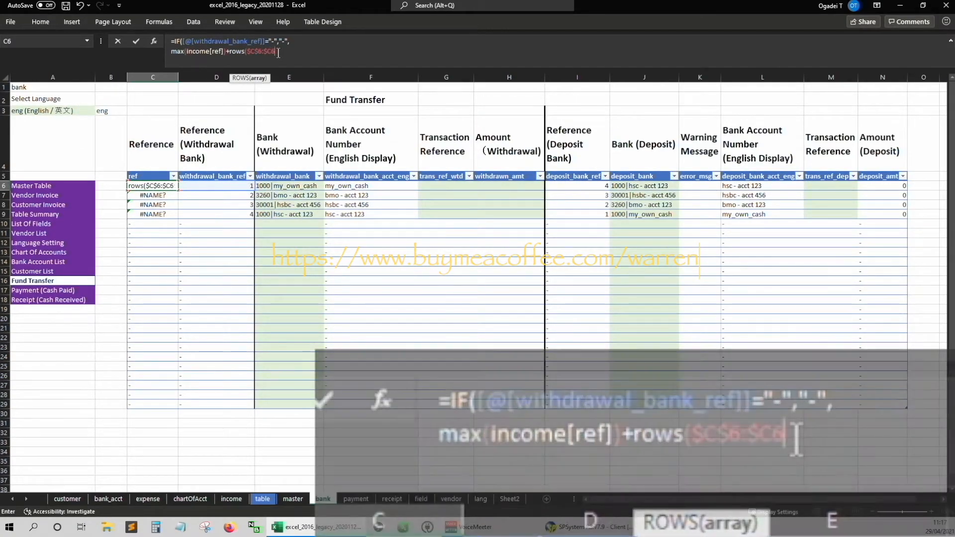
key(ctrl+Return)
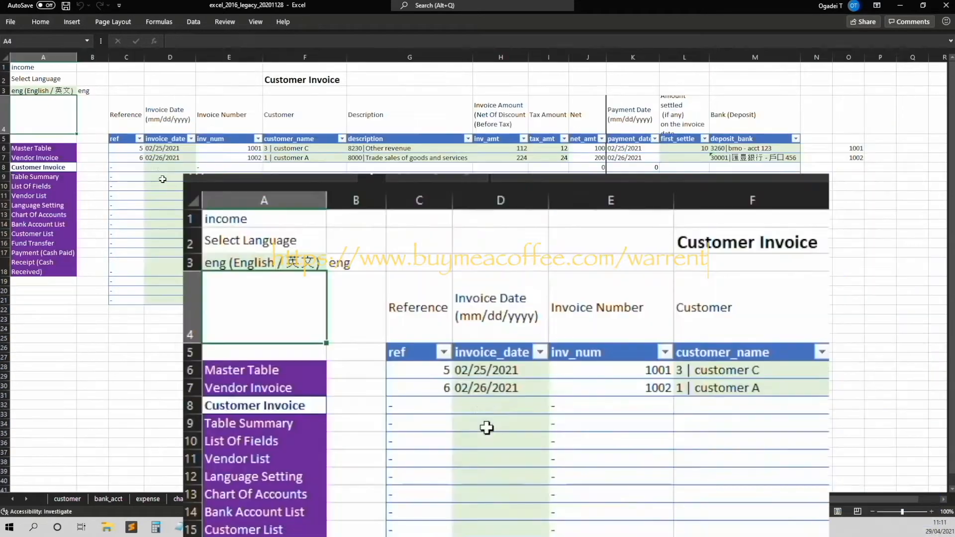
- Copy the bank sheet's ref formula into C6 of the payment sheet
click(133, 149)
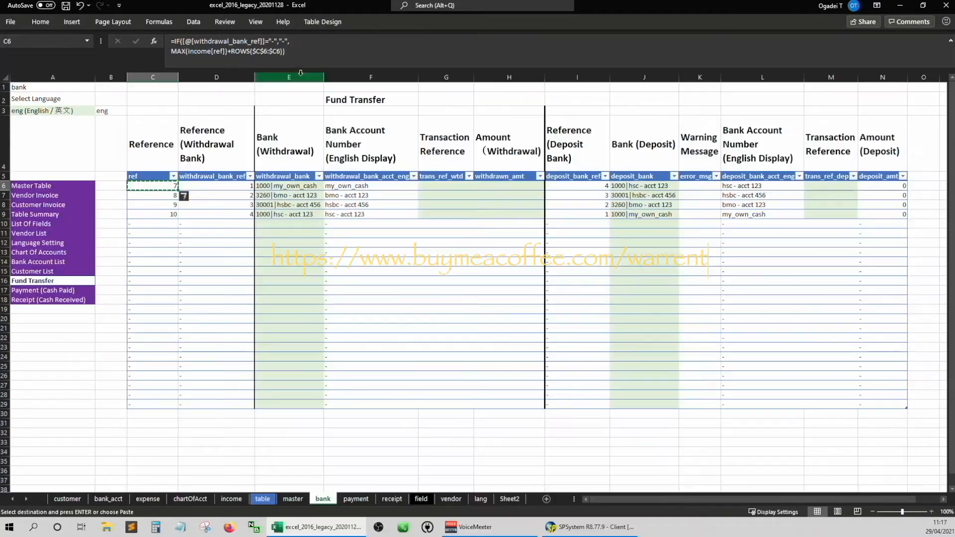
click(49, 291)
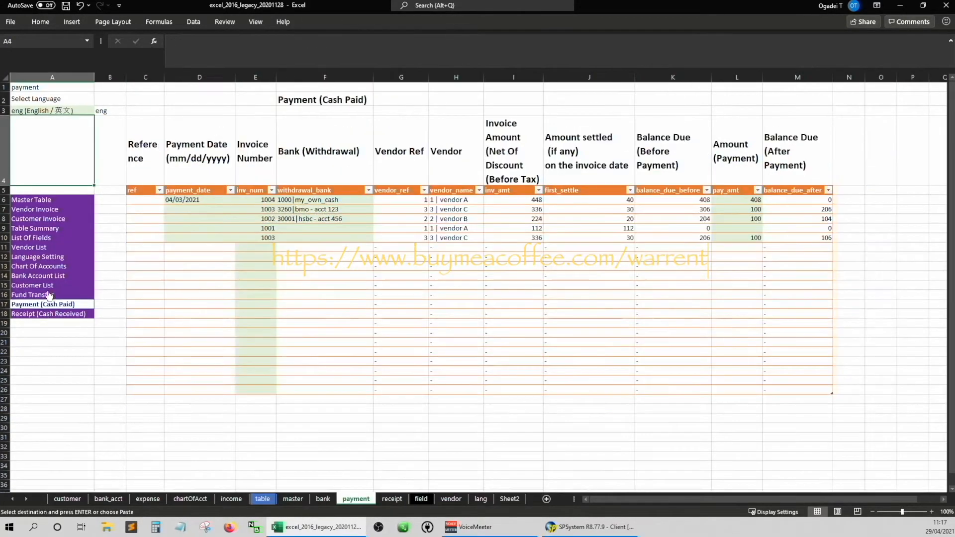
click(142, 200)
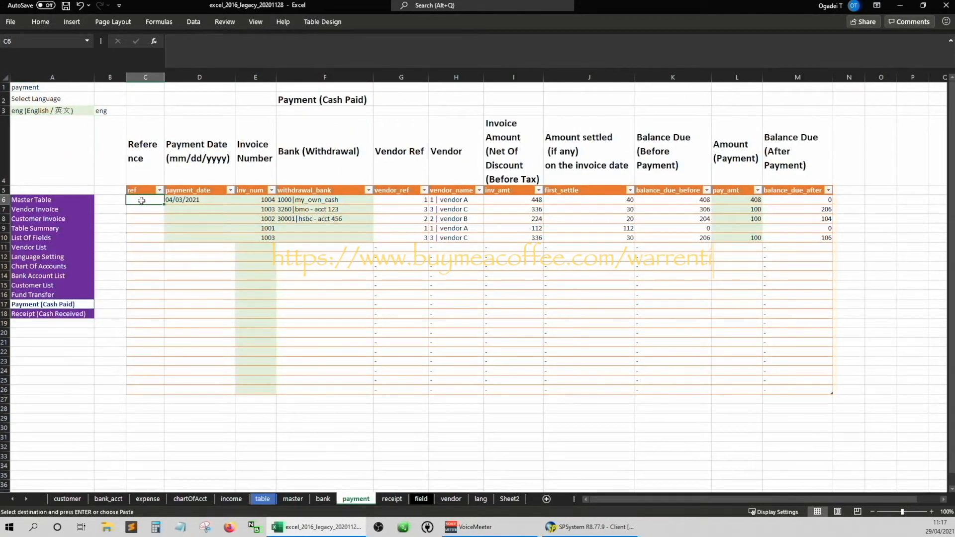
text(=IF(bank[@[withdrawal_bank_ref]]="-","-", MAX(income[ref])+ROWS($C$6:$C6)))
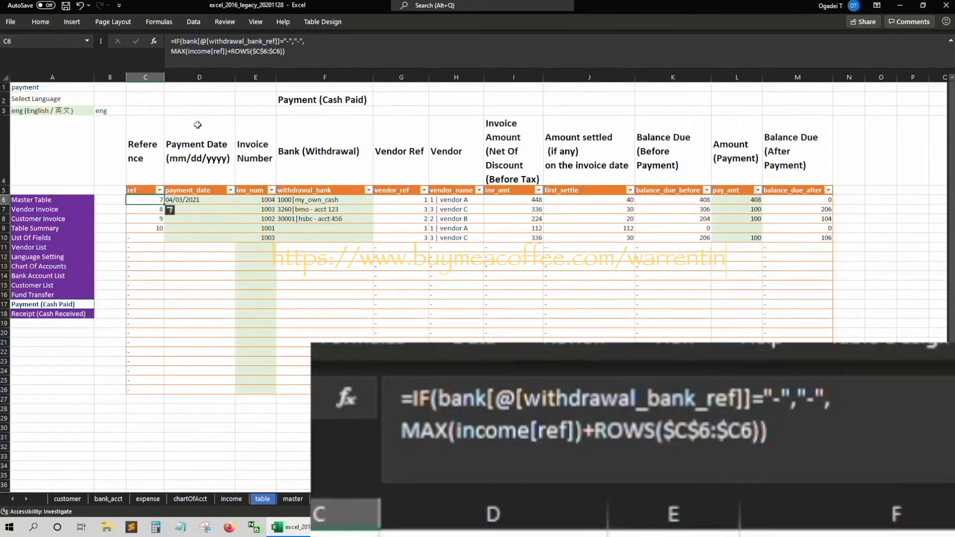
- Change the logical test reference in the payment sheet's C6 formula to [@[vendor_ref]]
click(181, 42)
key(ctrl+shift+Right)
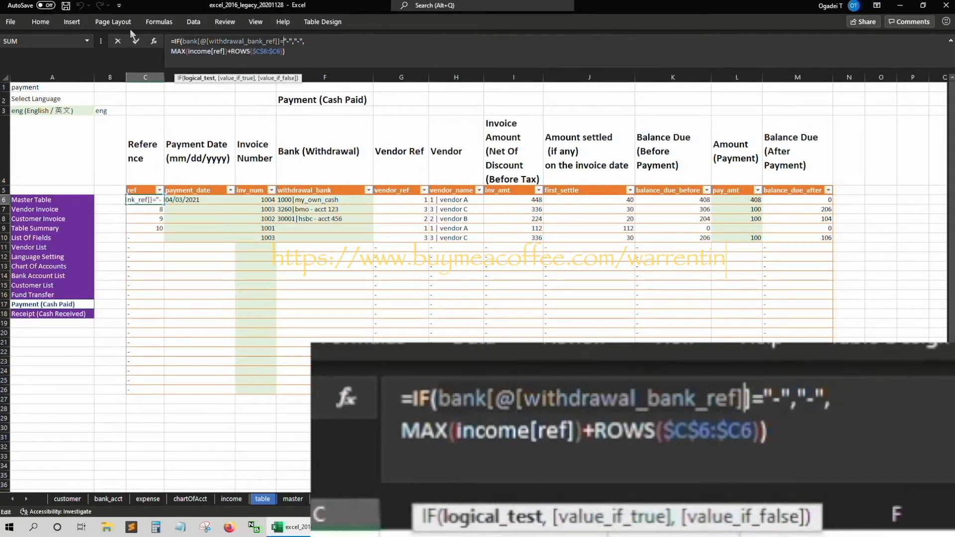
key(Delete)
click(199, 199)
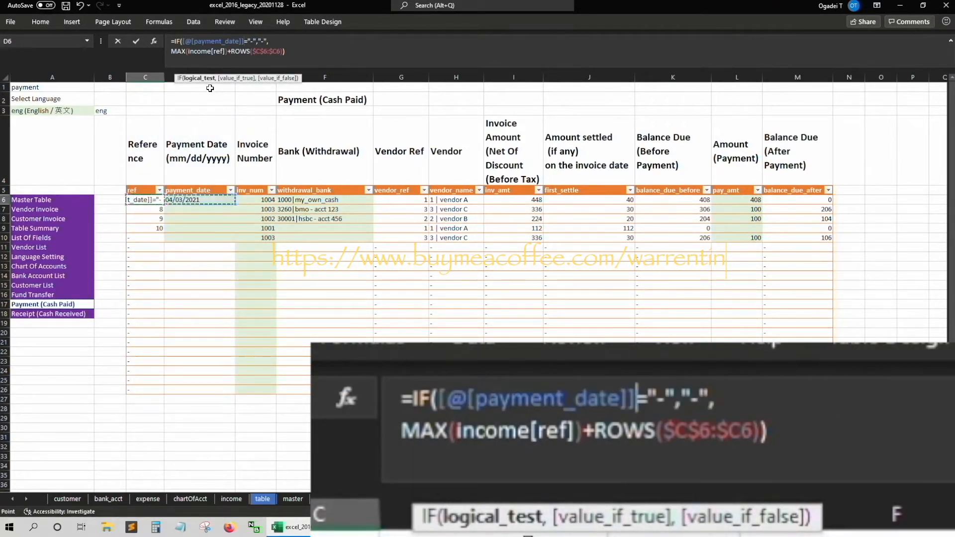
key(Right)
key(Right)
key(Right)
- Replace income with bank in the MAX part of the payment sheet's ref formula, giving MAX(bank[ref])
click(209, 52)
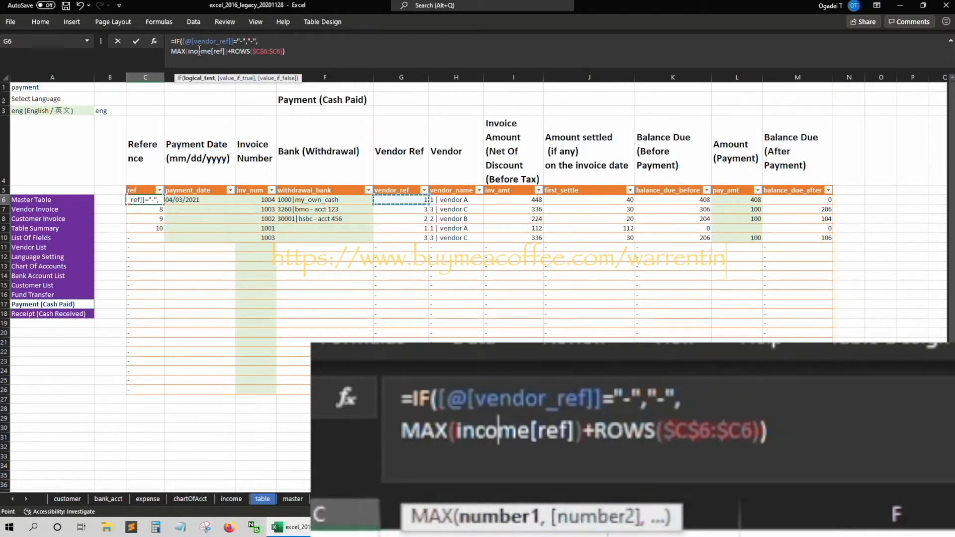
key(BackSpace)
key(BackSpace)
key(BackSpace)
key(BackSpace)
key(BackSpace)
key(BackSpace)
text(bank)
key(Return)
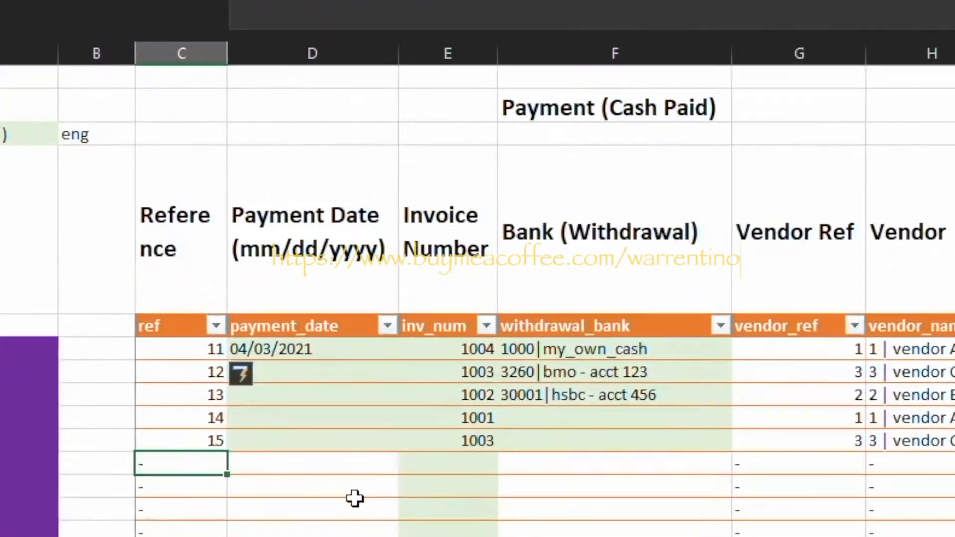
key(Up)
key(Up)
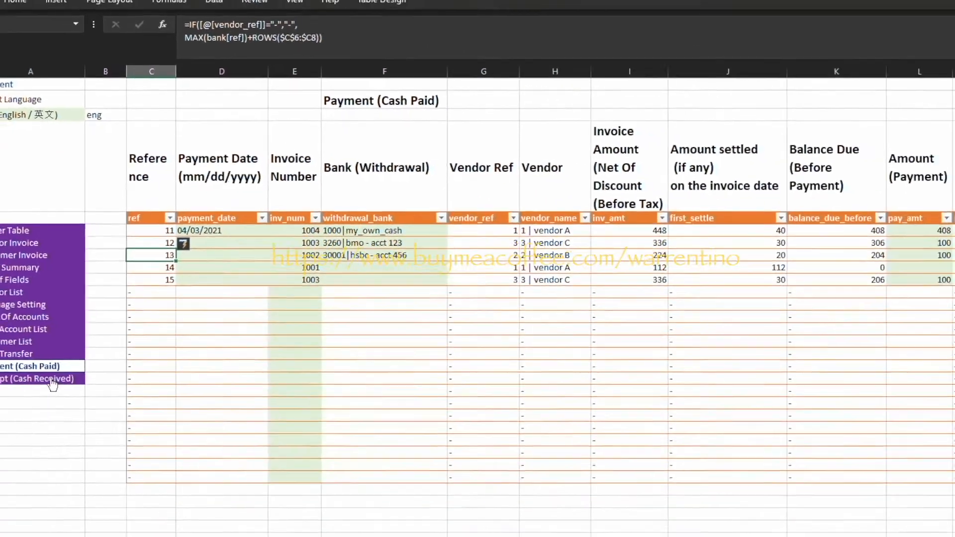
- Copy the payment sheet's ref formula into C6 of the receipt sheet
click(30, 353)
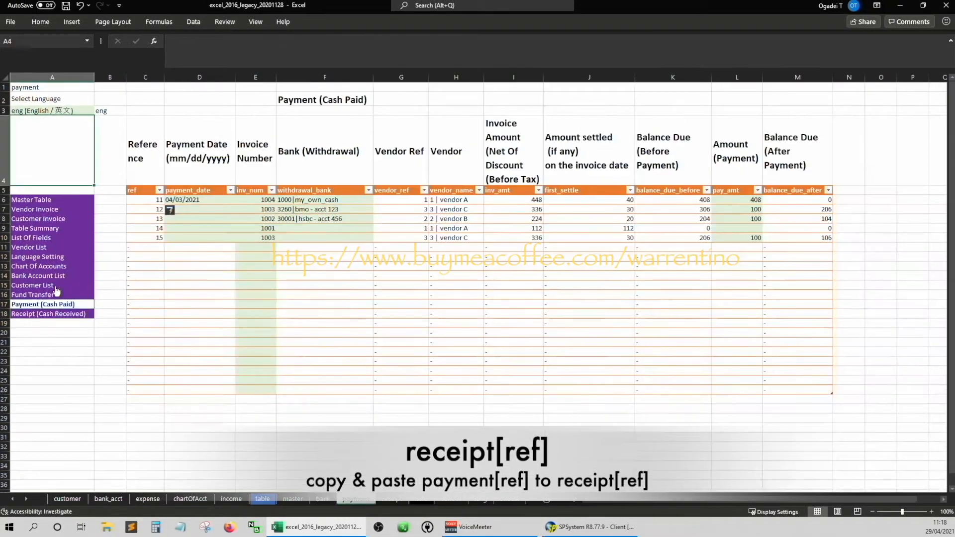
click(151, 199)
click(48, 314)
click(147, 214)
key(ctrl+v)
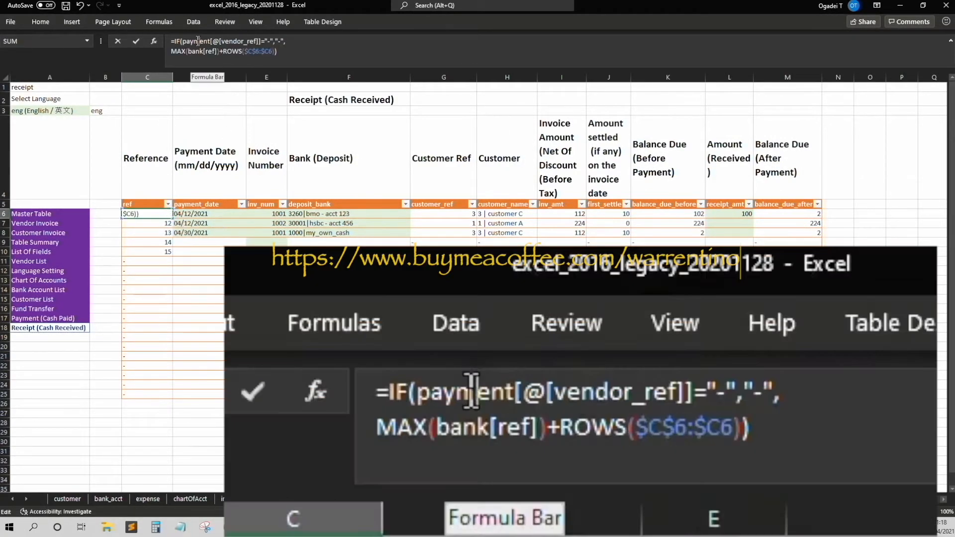
- Change the logical test reference in the receipt sheet's C6 formula to [@[customer_ref]]
click(211, 41)
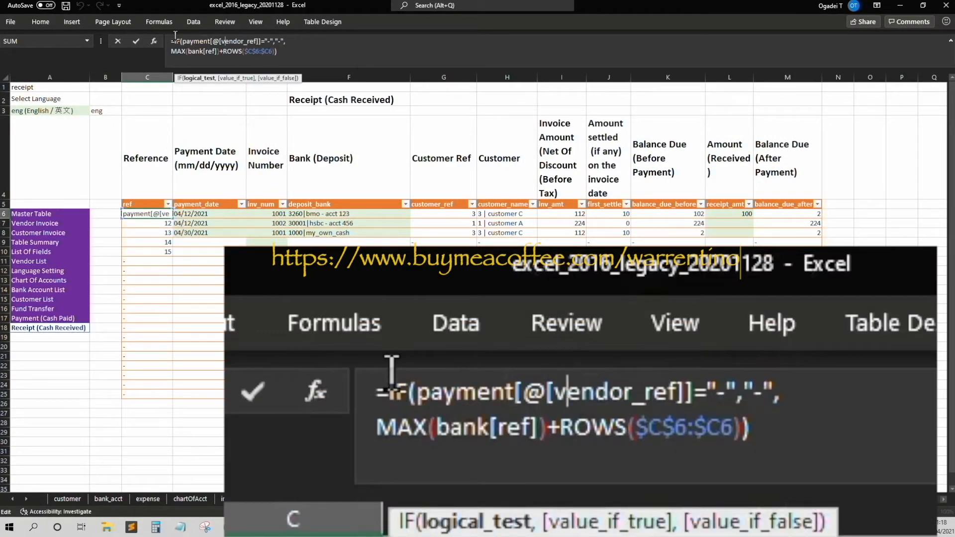
drag(182, 40, 259, 41)
click(365, 184)
key(Down)
key(Down)
key(Right)
- Replace bank with payment in the MAX part of the receipt sheet's ref formula, giving MAX(payment[ref])
click(198, 52)
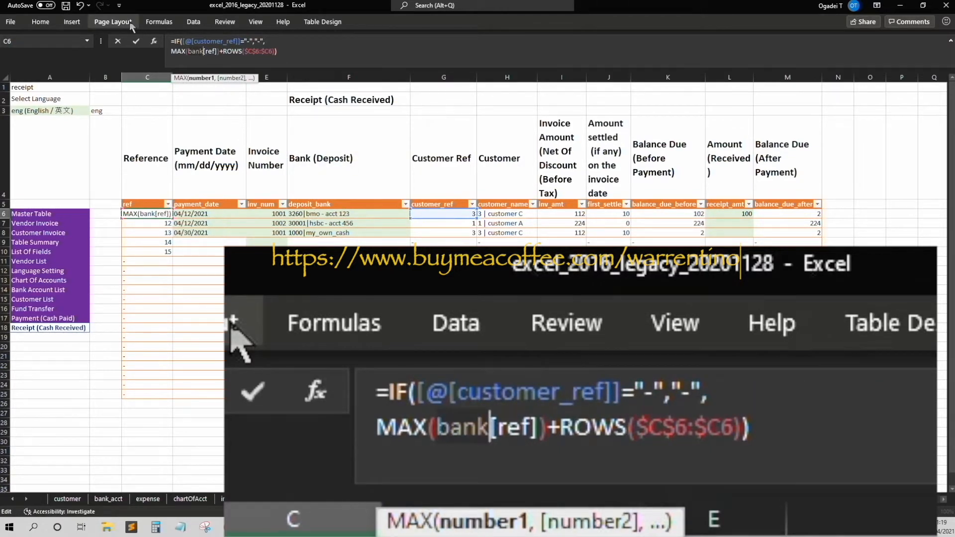
text(payment)
key(Return)
key(Right)
key(Right)
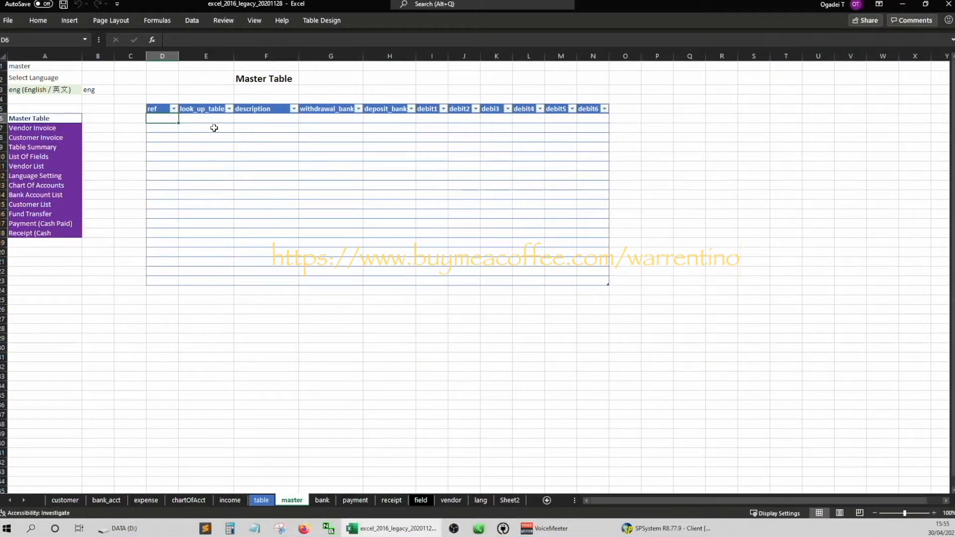
- Enter =ROWS($D$6:$D6) in D6 of the master table's ref column and extend the table to row 32
text(=rows)
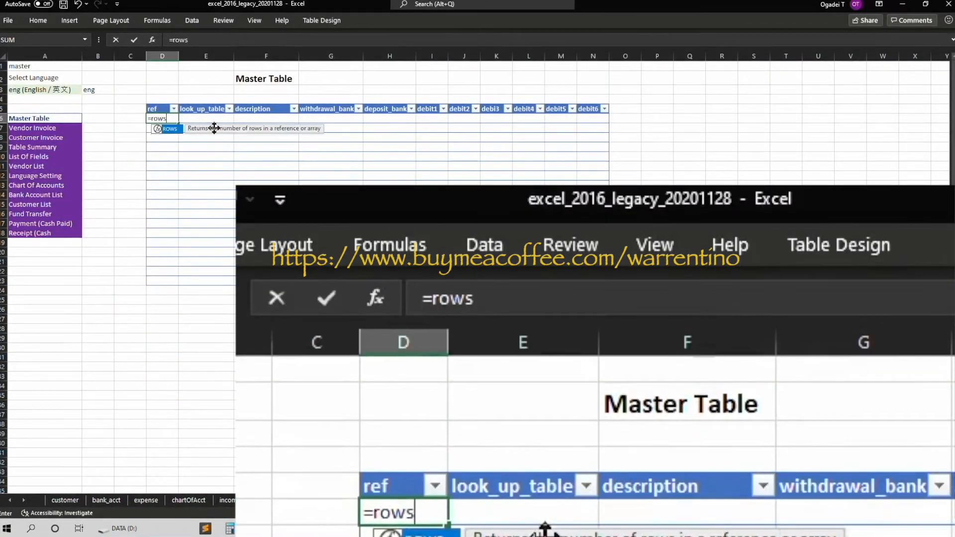
text((d6)
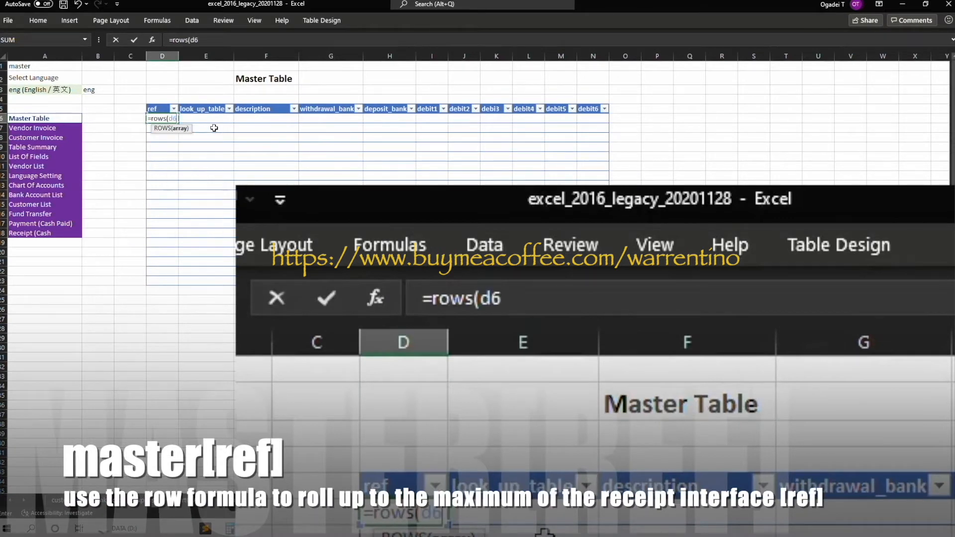
key(F4)
text(:d6)
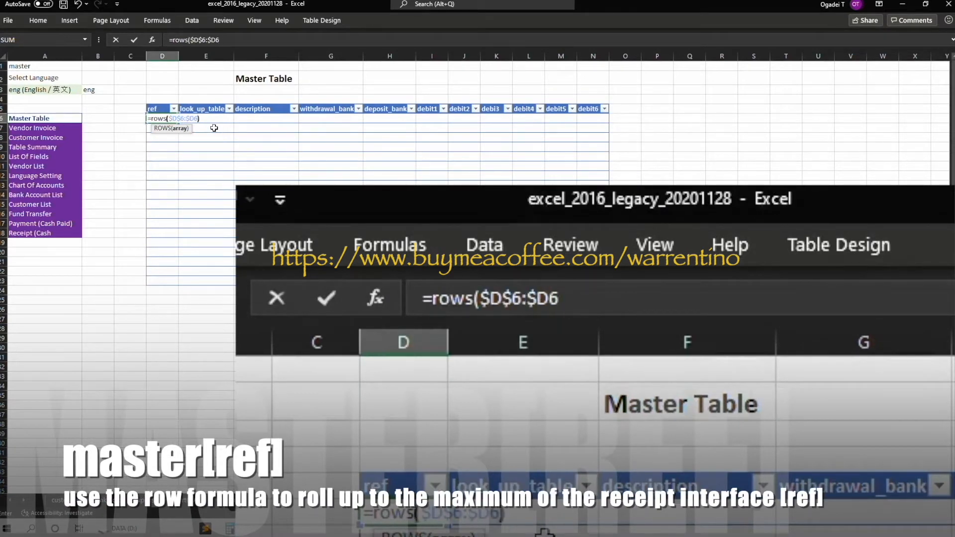
key(Return)
click(592, 280)
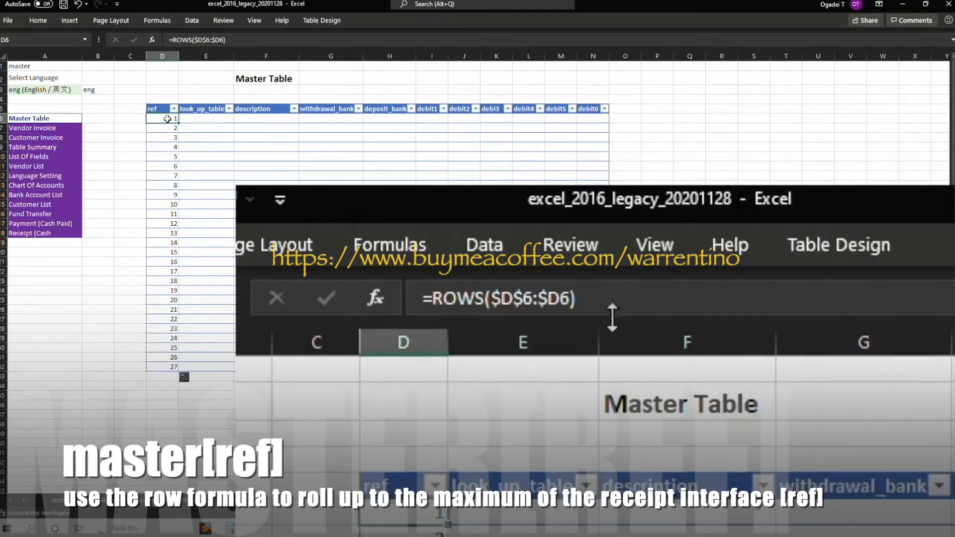
- Change the formula in D6 of the master table's ref column to =IF(ROWS($D$6:$D6)>MAX(receipt[ref]),"-",ROWS($D$6:$D6))
click(223, 44)
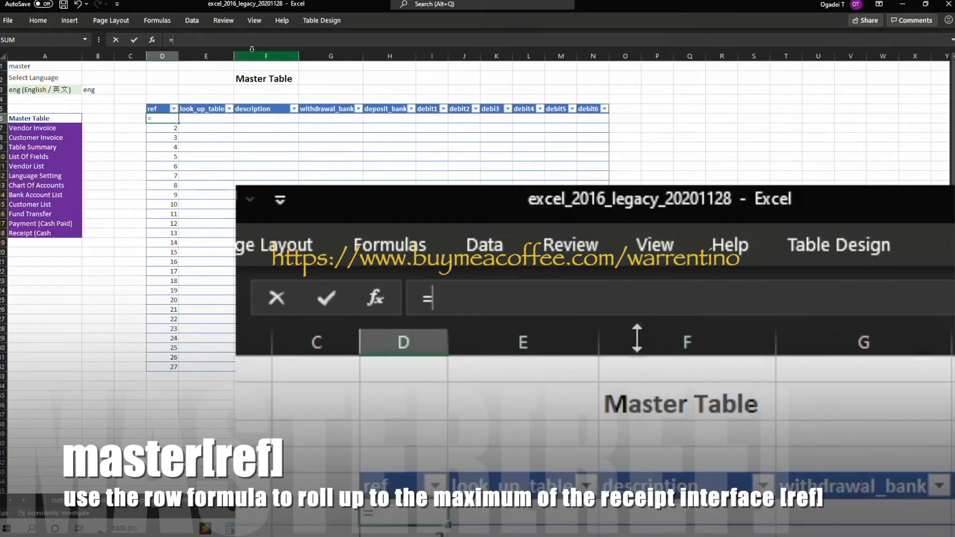
text(if(ROWS($D$6:$D6)
text(>max(receipt[ref)
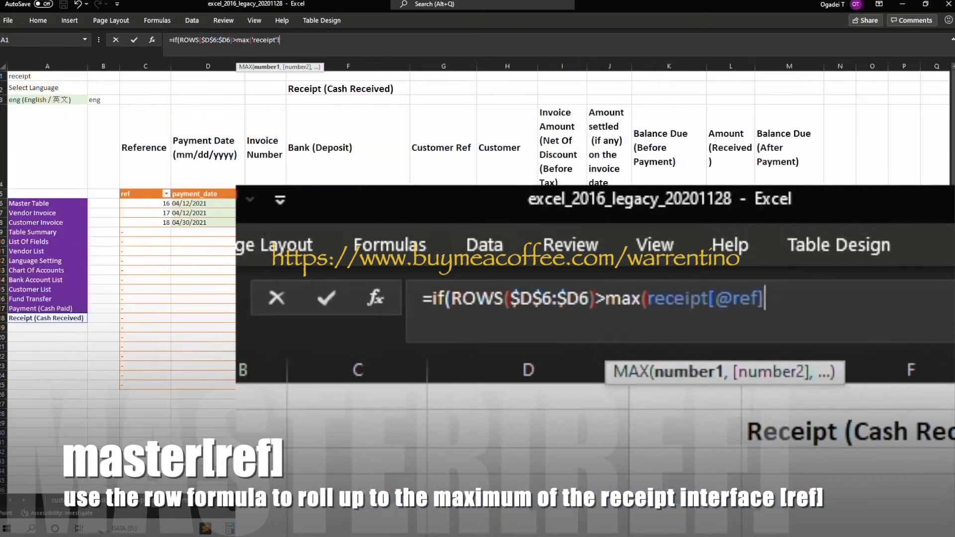
text(),"-",)
text(ROWS($D$6:$D6))
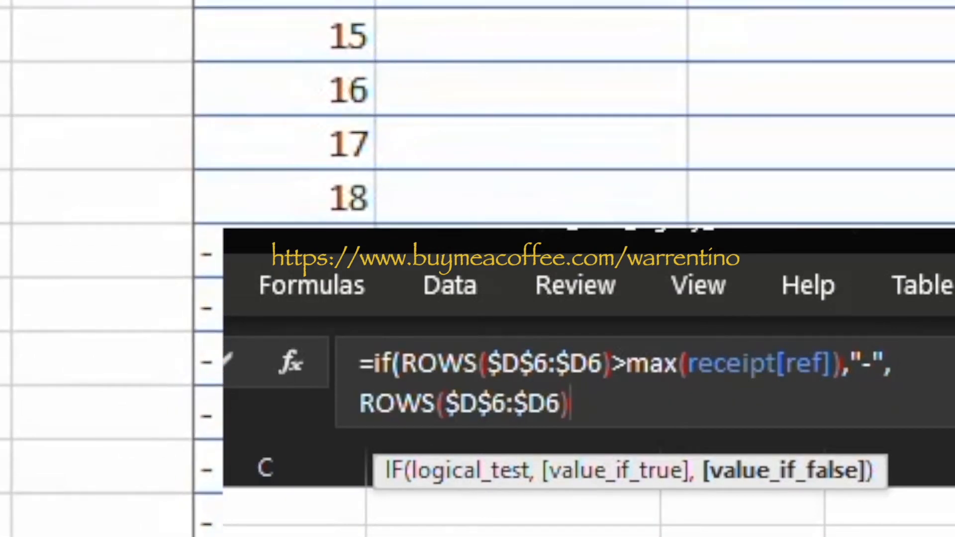
key(Escape)
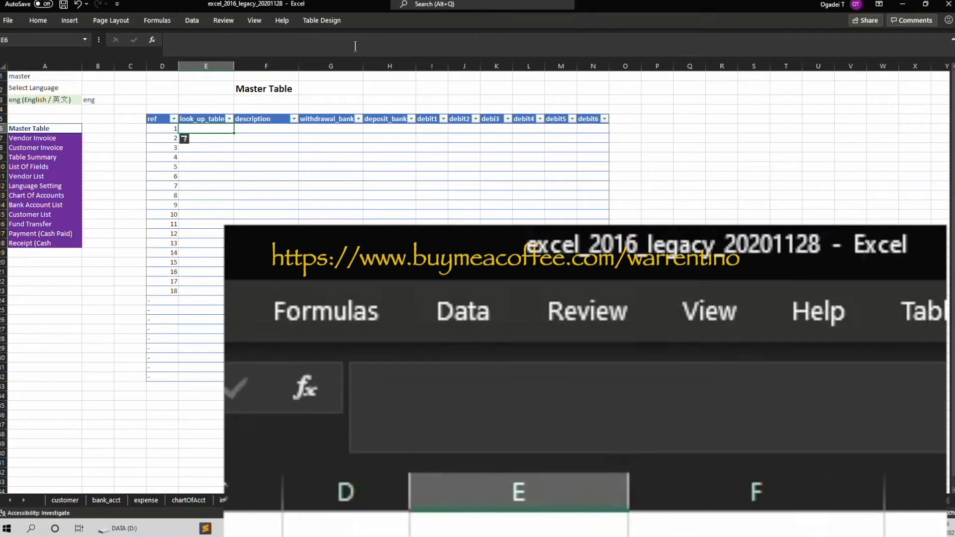
text(=ifs()
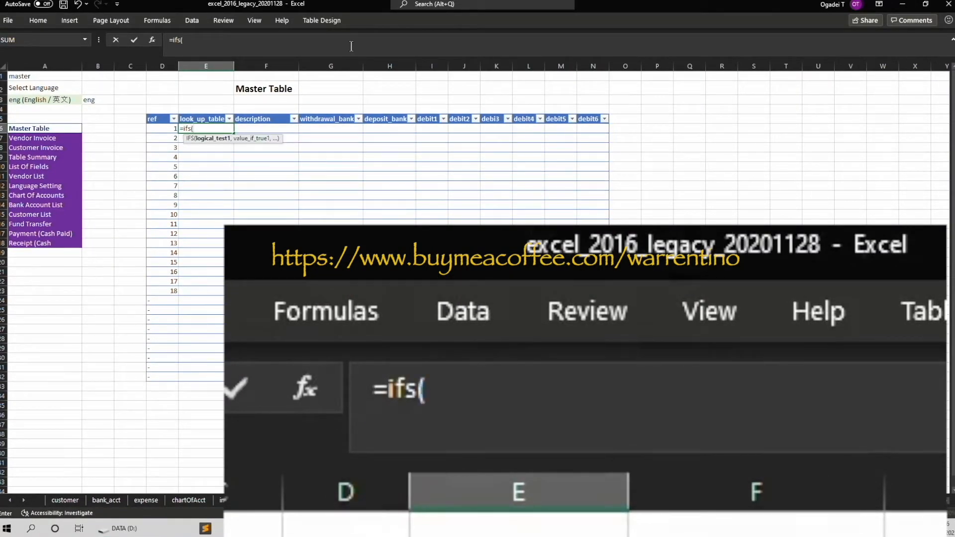
drag(300, 60, 289, 73)
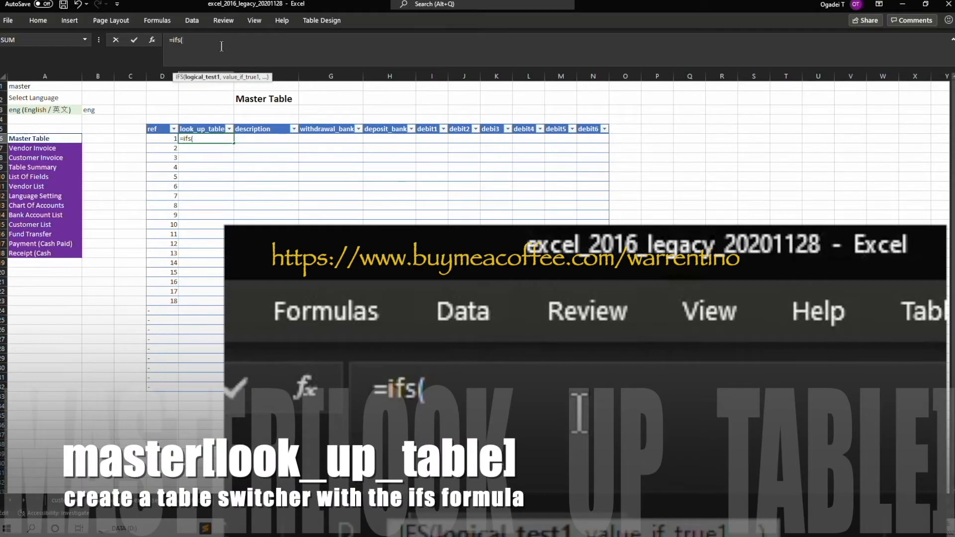
text(and(ROWS($D$6:$D6)
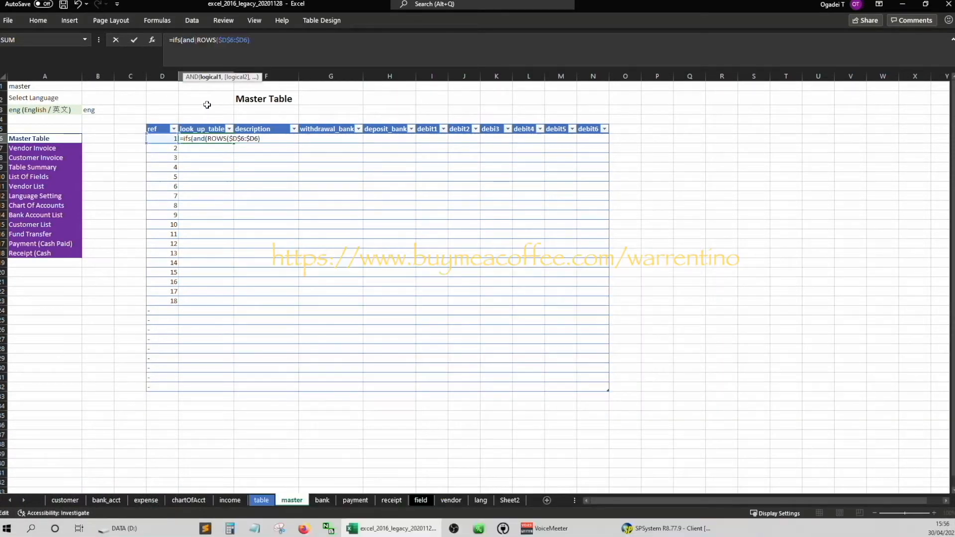
click(162, 110)
click(162, 139)
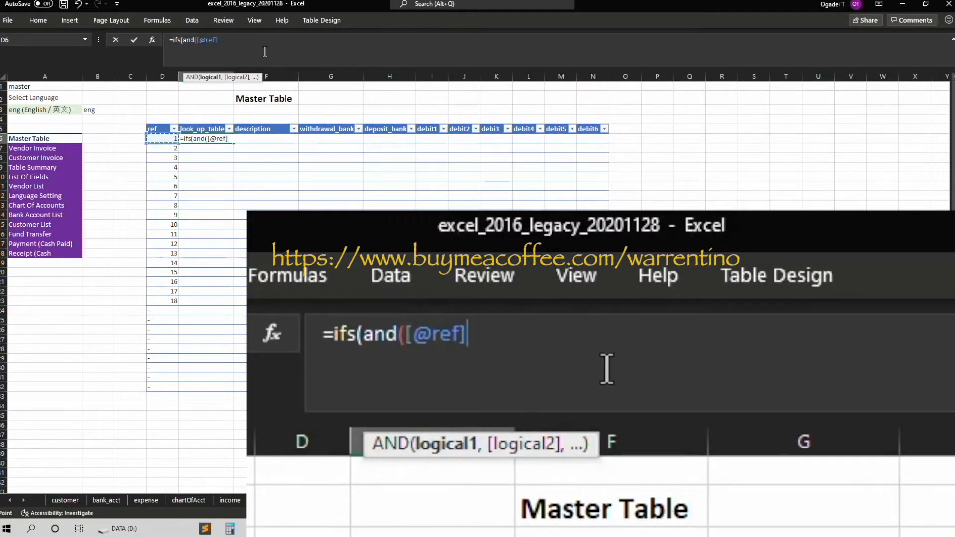
- Write the first IFS condition with >=min(expense[ref]) and max(expense[ref]), returning "expense"
text(>=min(expense[@ref)
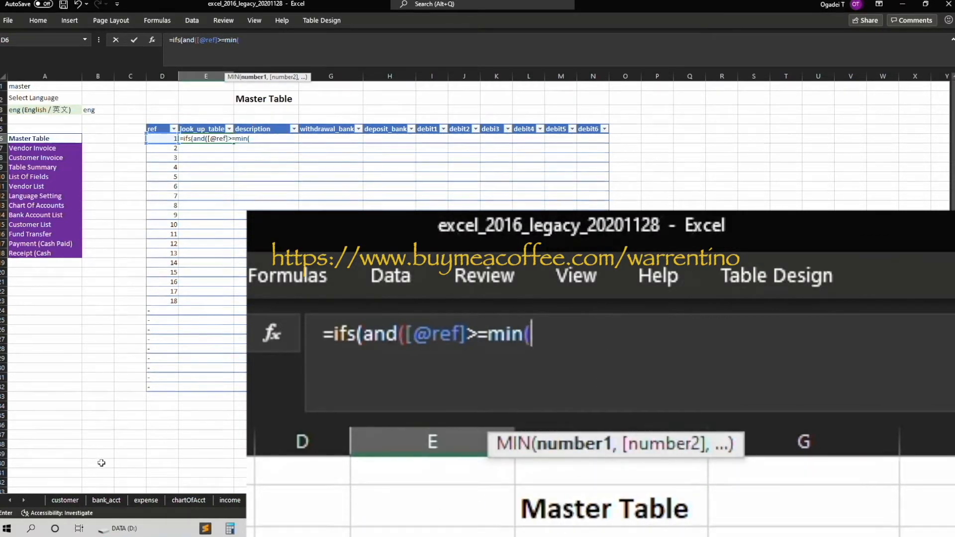
key(ctrl+Page_Down)
key(ctrl+shift+Down)
text(,max(ex)
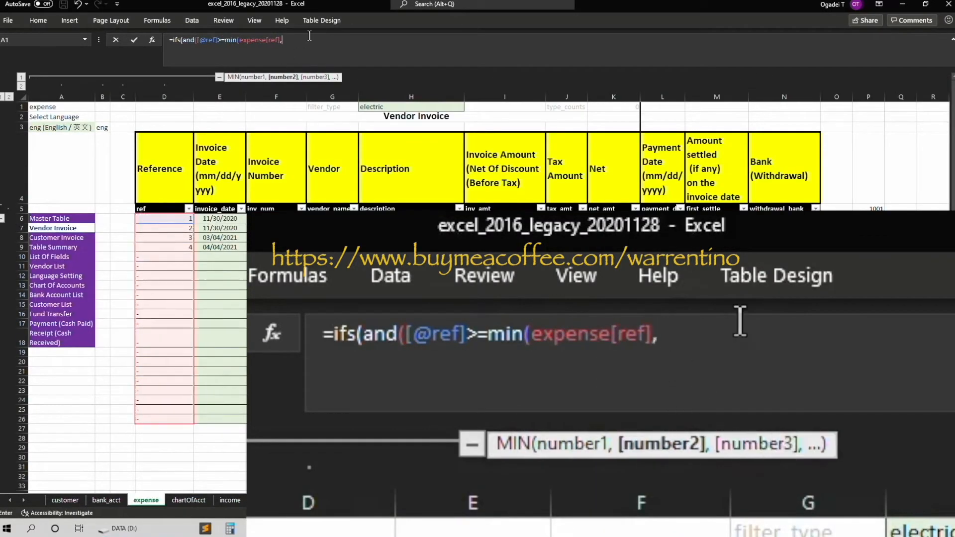
key(BackSpace)
text(),max(exp)
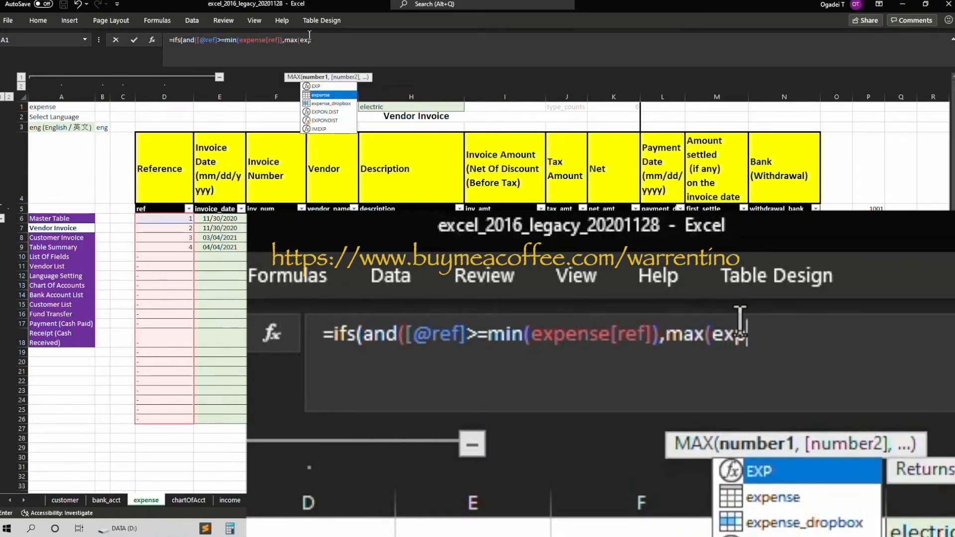
key(BackSpace)
text(pense[ref])),"expense",)
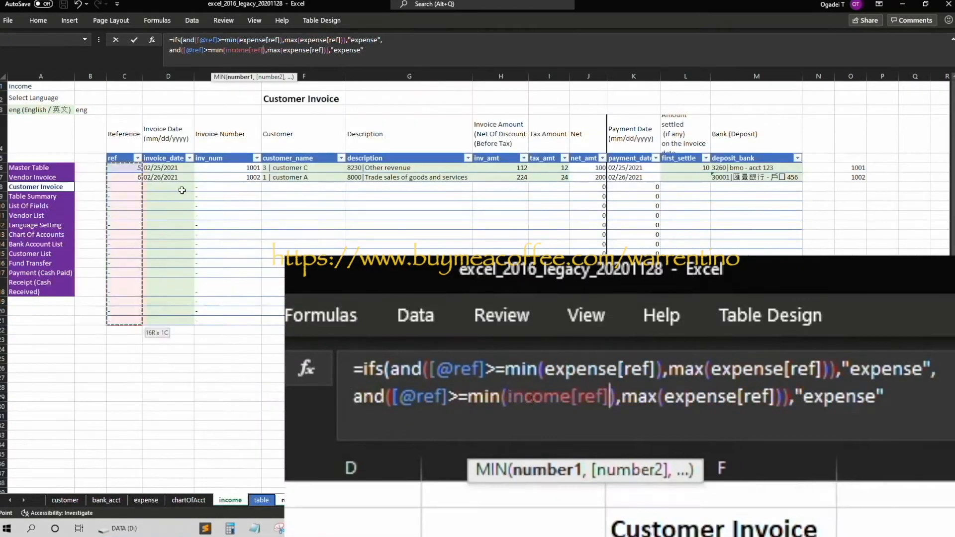
- Add matching IFS conditions for the income, bank, payment and receipt tables, each on its own line and returning its table name
key(BackSpace)
key(BackSpace)
key(BackSpace)
key(BackSpace)
key(BackSpace)
key(BackSpace)
key(BackSpace)
key(BackSpace)
text(income",)
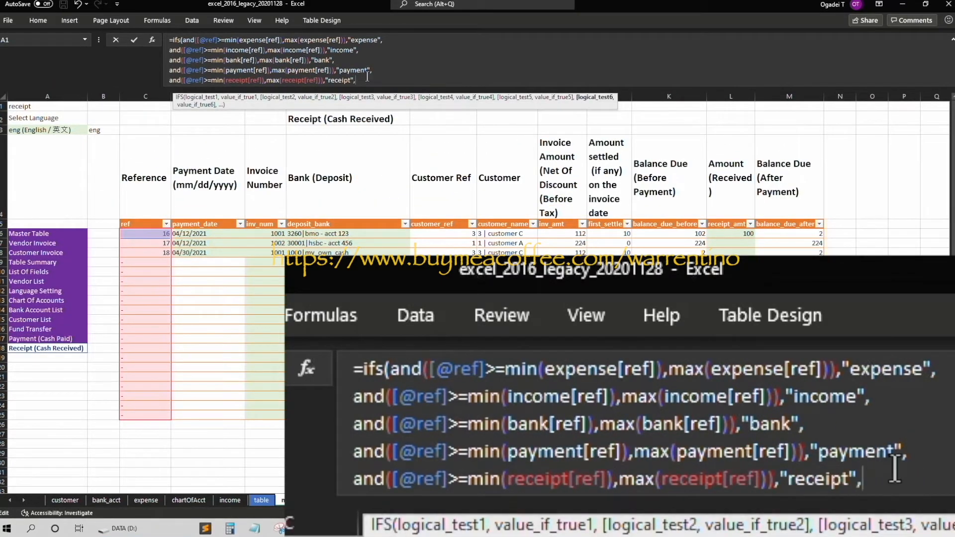
key(alt+Return)
click(298, 501)
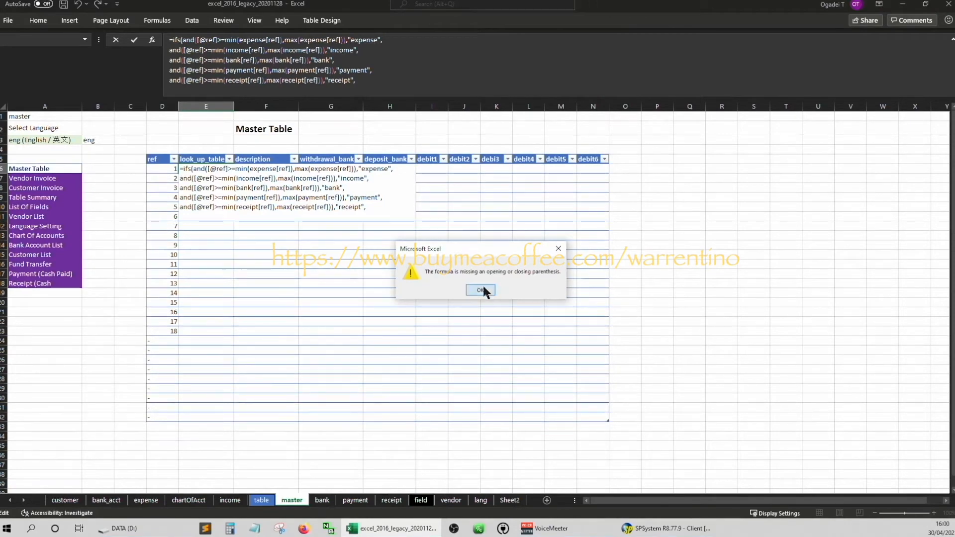
click(481, 289)
click(285, 39)
text([@ref]<=)
key(ctrl+c)
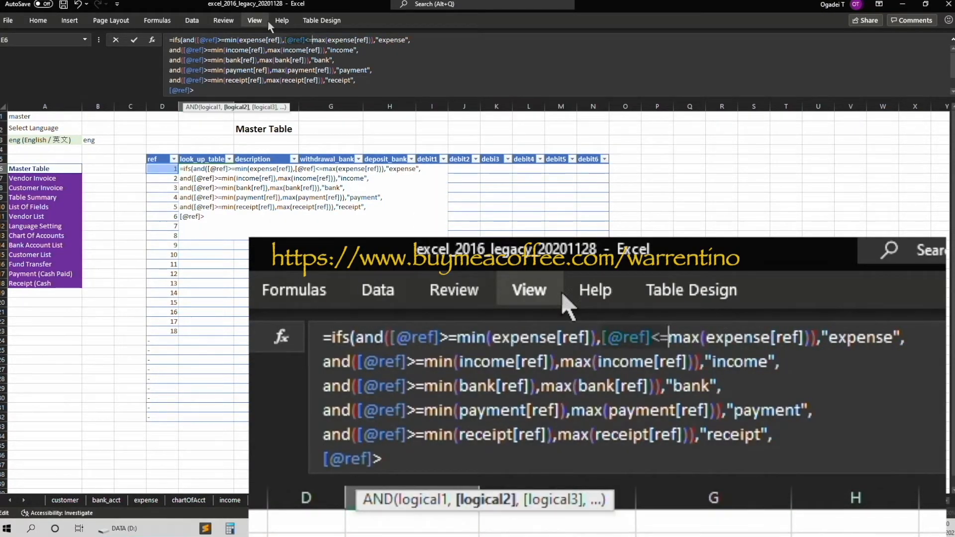
click(267, 50)
key(ctrl+v)
click(259, 60)
key(ctrl+v)
click(272, 70)
key(ctrl+v)
click(266, 80)
key(ctrl+v)
click(195, 90)
text('r)
key(ctrl+Page_Down)
key(BackSpace)
key(BackSpace)
text(max(receipt[ref]),"-"))
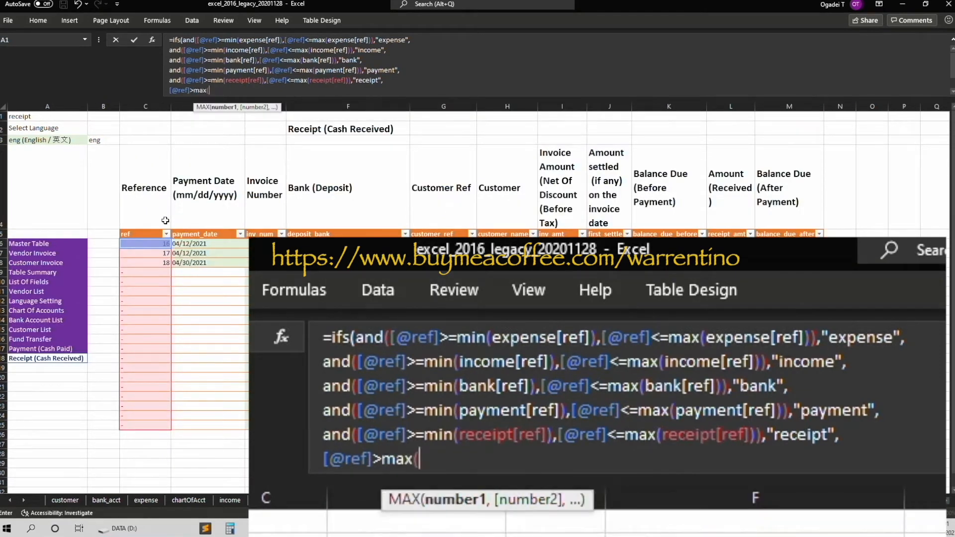
key(Return)
key(Down)
key(Down)
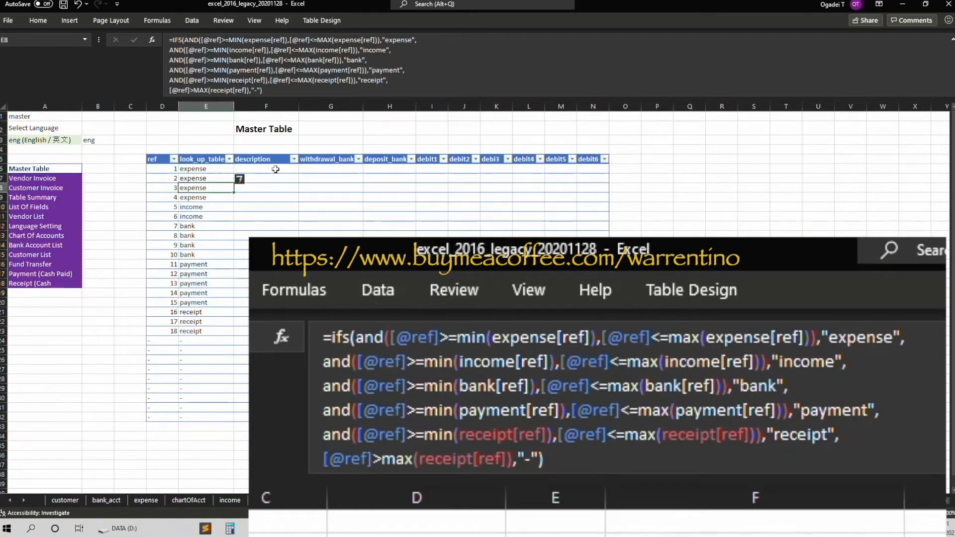
key(Up)
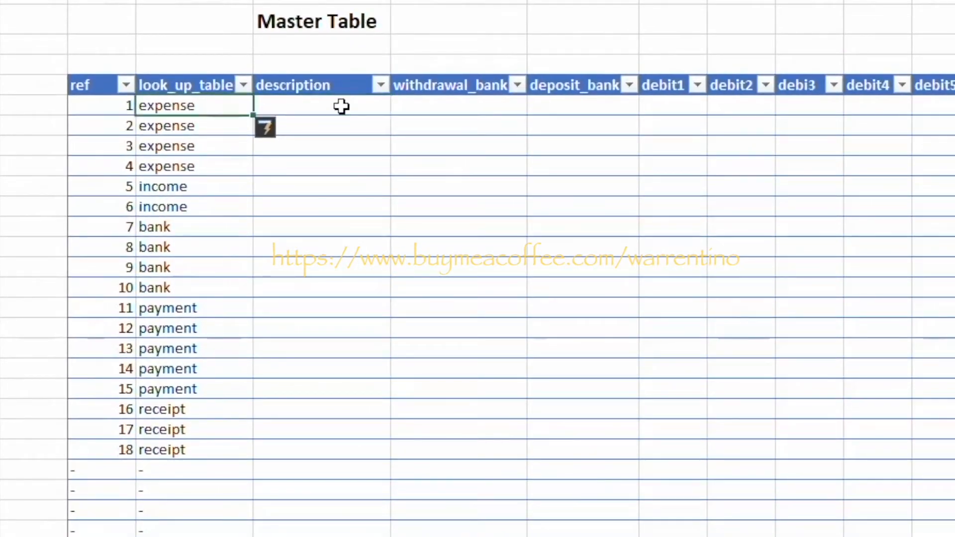
key(Right)
key(Left)
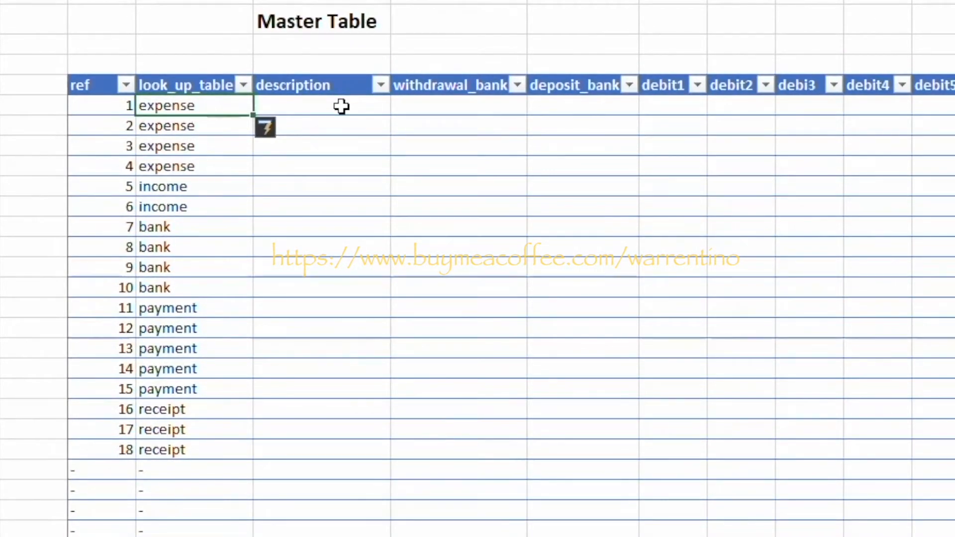